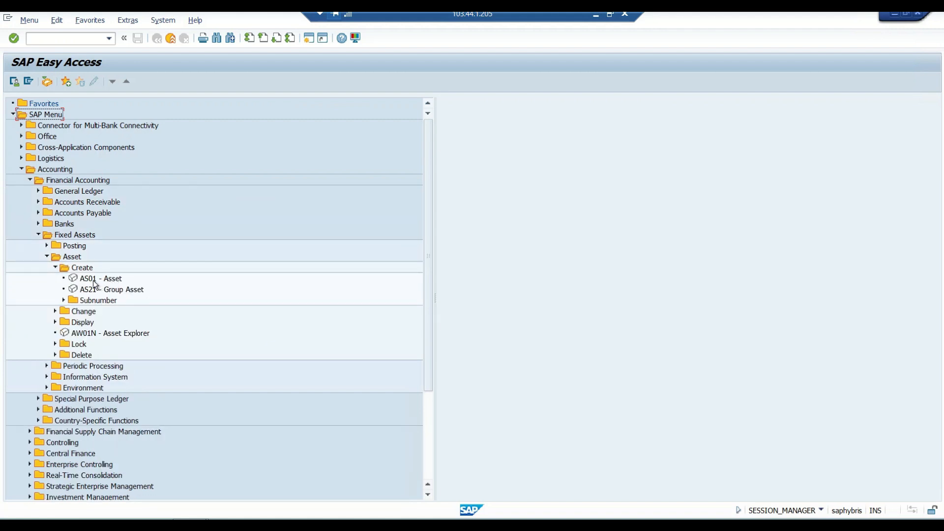
Start creating an asset with AS01 for company code UTCL in asset class AS02 (HEAVY MACHINERY) and open its master data
double_click(93, 278)
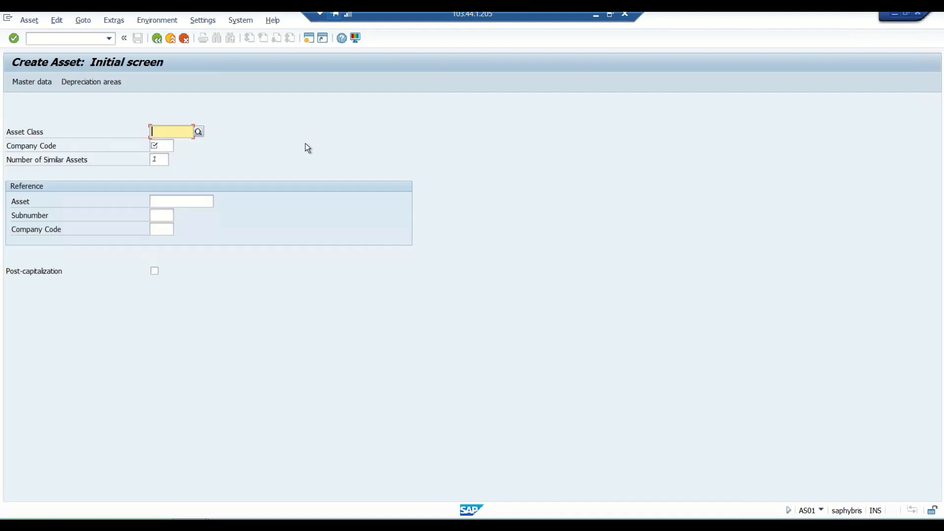
left_click(165, 146)
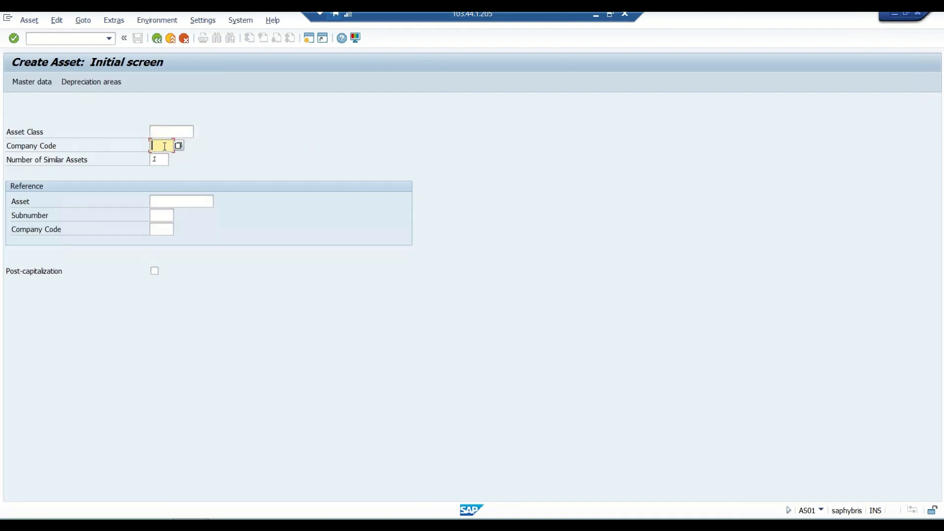
type("utc1")
left_click(182, 130)
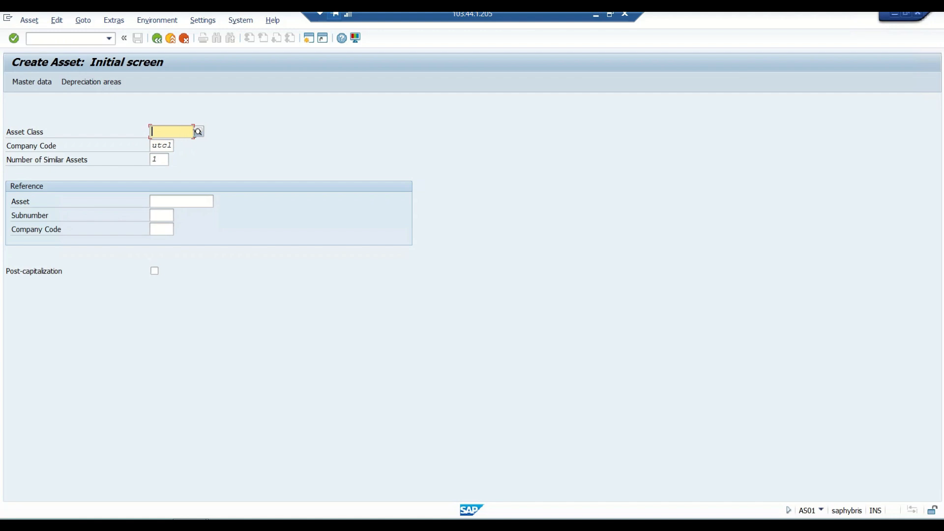
left_click(199, 132)
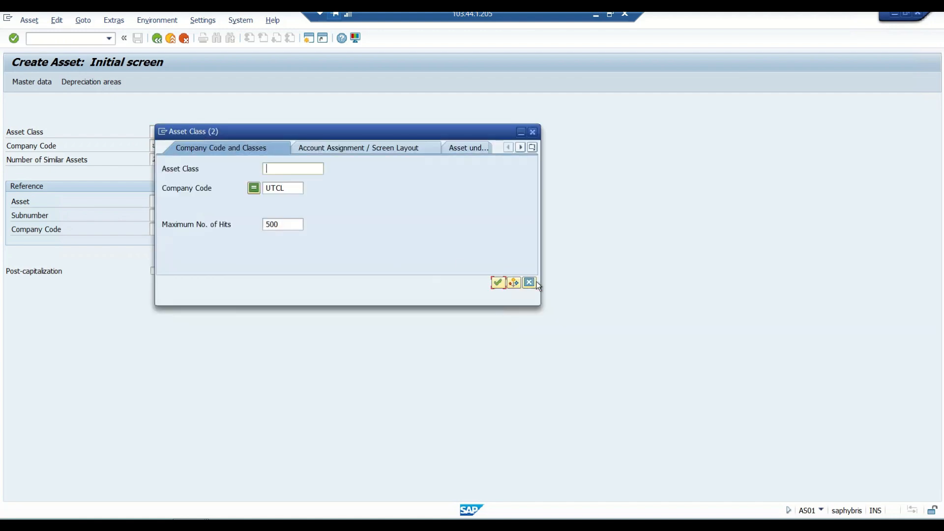
left_click(498, 282)
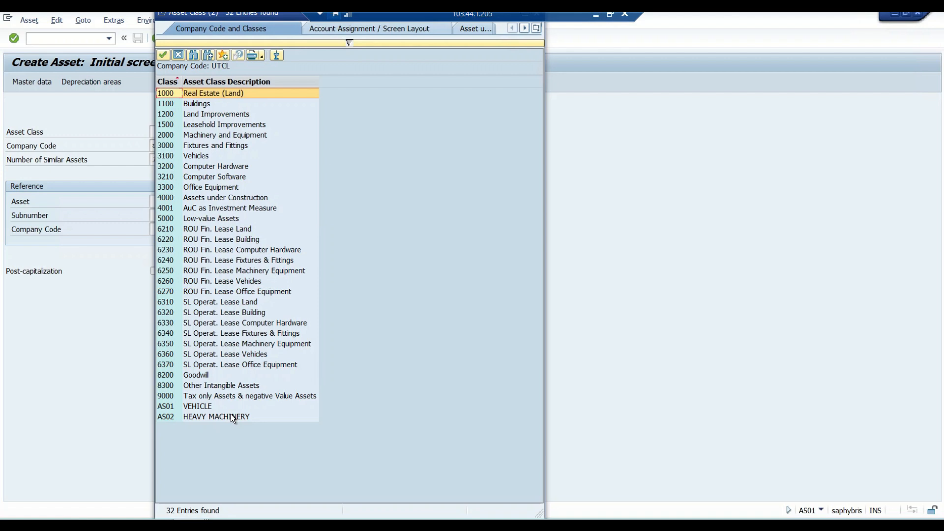
double_click(210, 416)
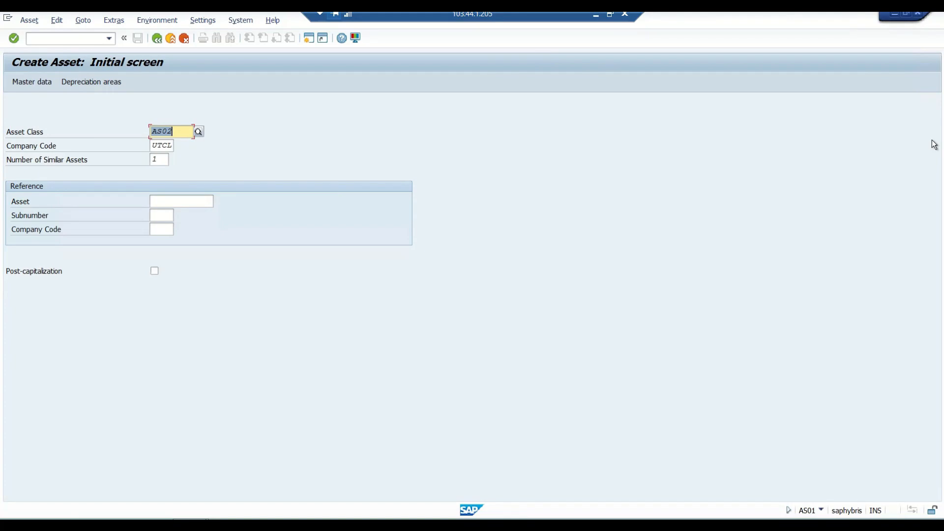
key("Return")
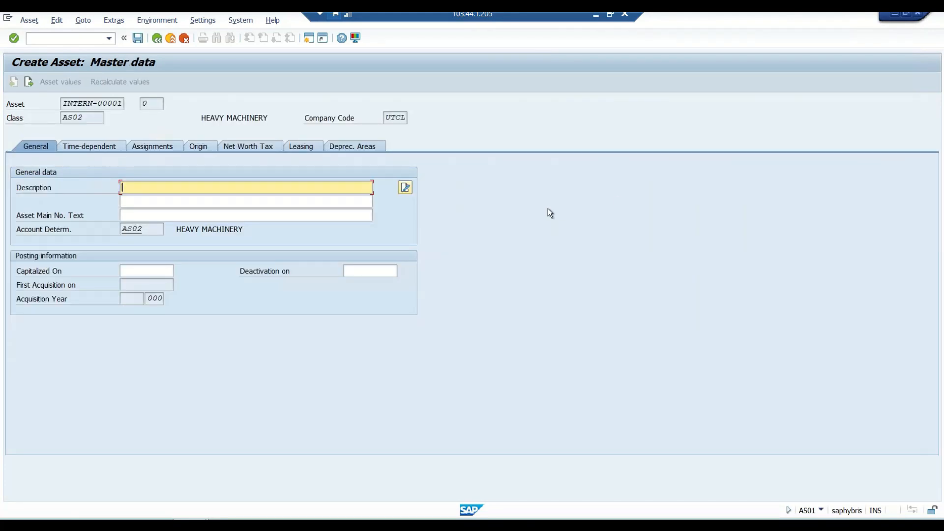
Describe the asset as HEAVY MACHINERY and give its book depreciation area the key UT01 and a useful life of 20
type("HEAVY MACHINERY")
left_click(355, 146)
left_click(167, 200)
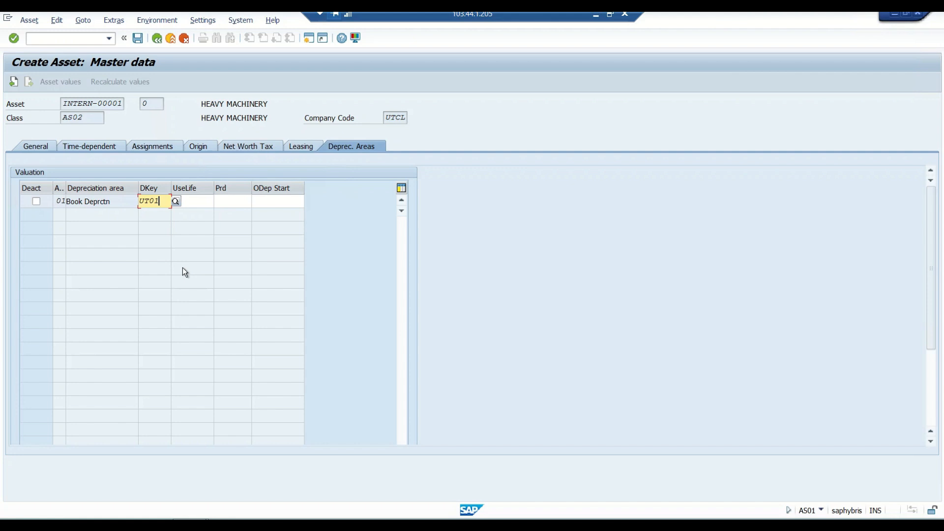
left_click(196, 202)
type("20")
Set the book depreciation area's ordinary depreciation start to 01.05.2024 and save the new asset
key("Tab")
key("Tab")
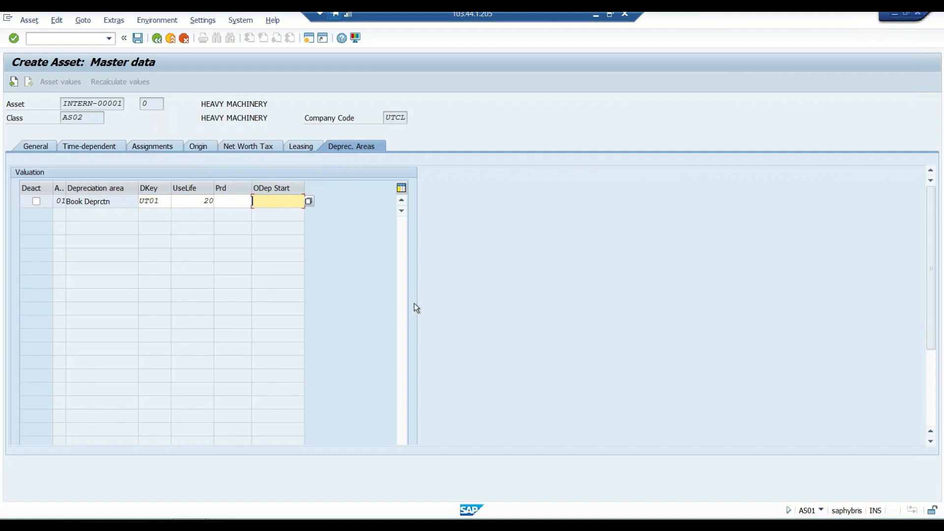
type("0")
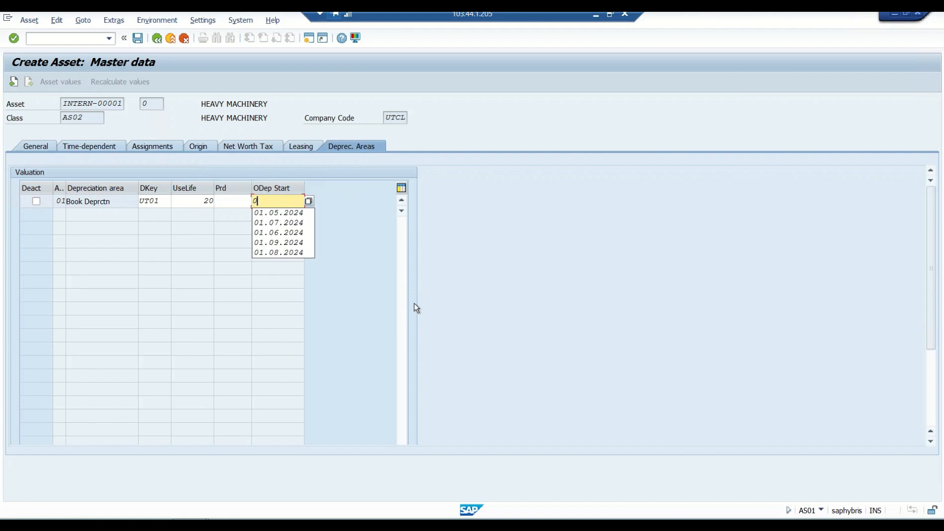
type("1.05.2024")
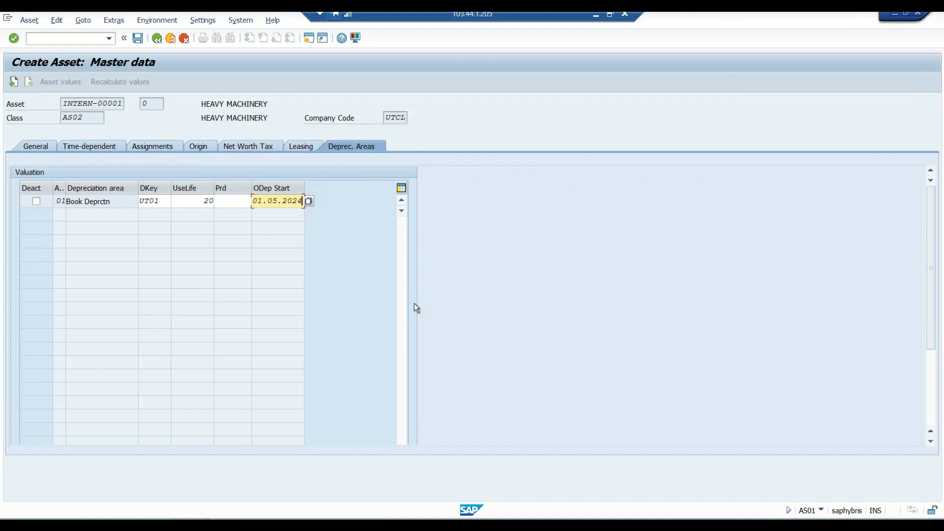
key("Return")
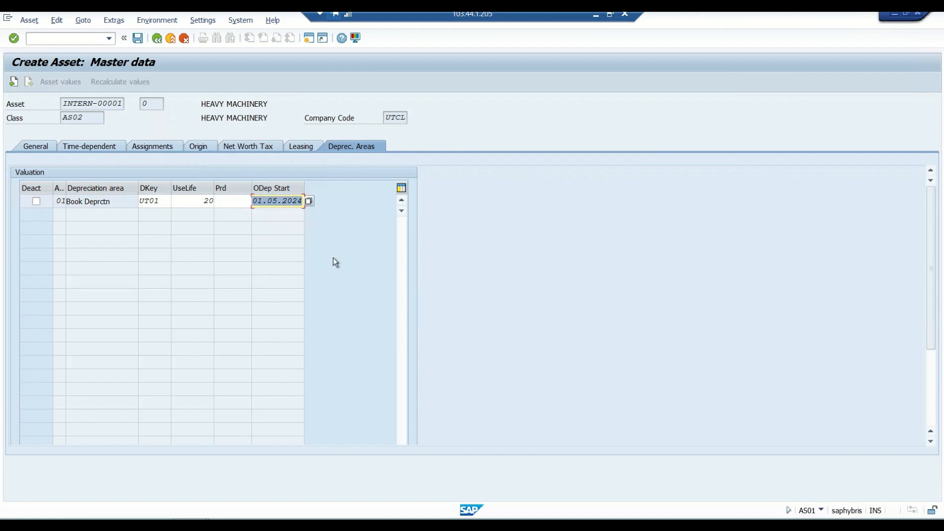
left_click(139, 40)
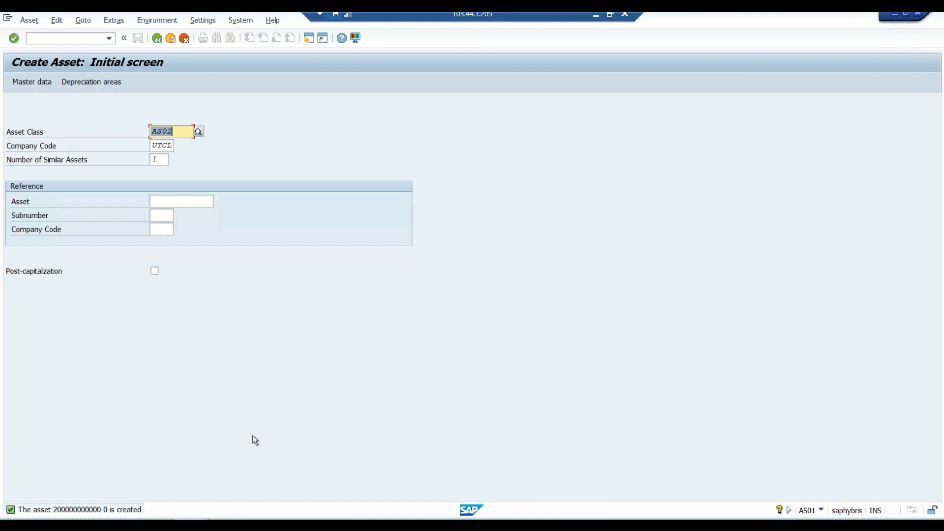
Leave asset creation and open the external acquisition posting F-90 - With Vendor under Fixed Assets
left_click(159, 39)
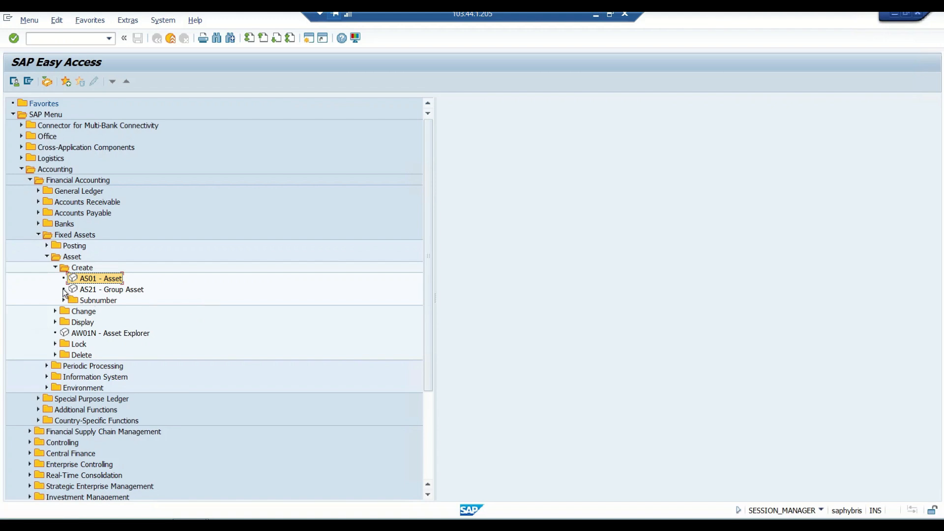
left_click(55, 268)
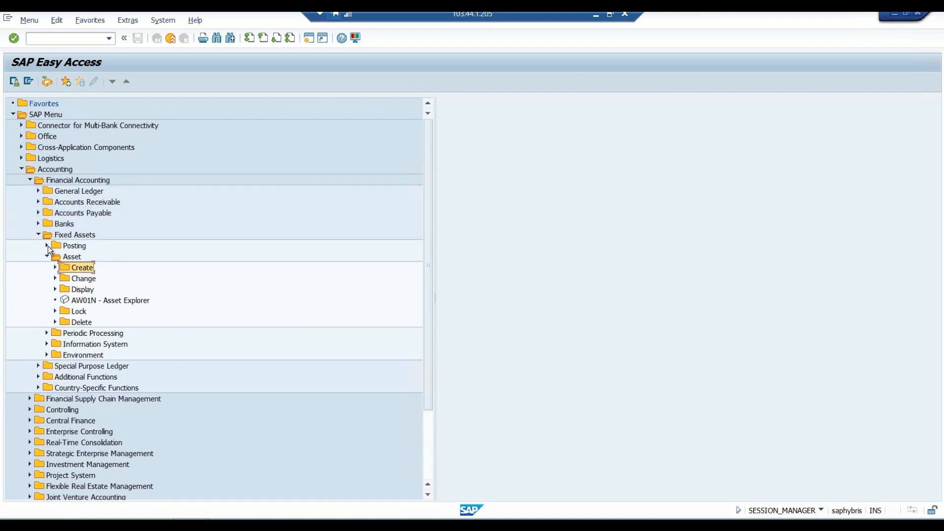
left_click(47, 244)
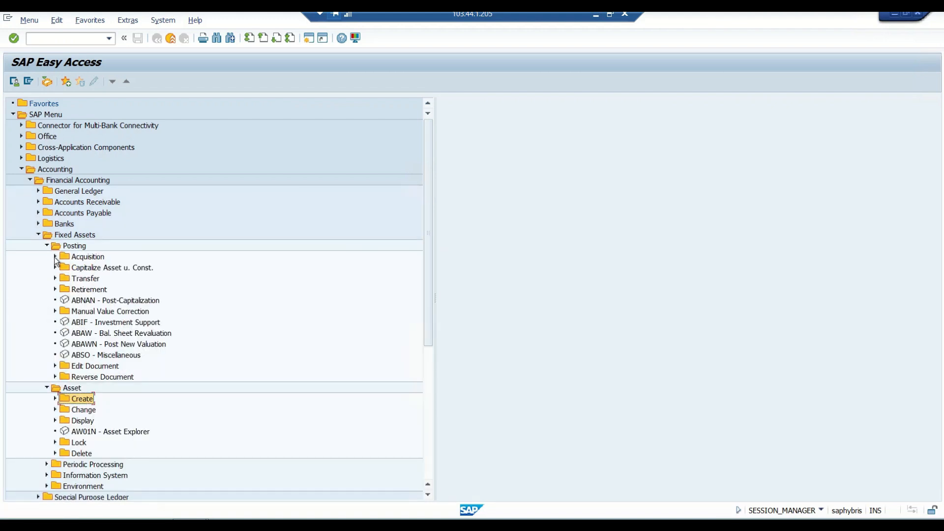
left_click(55, 256)
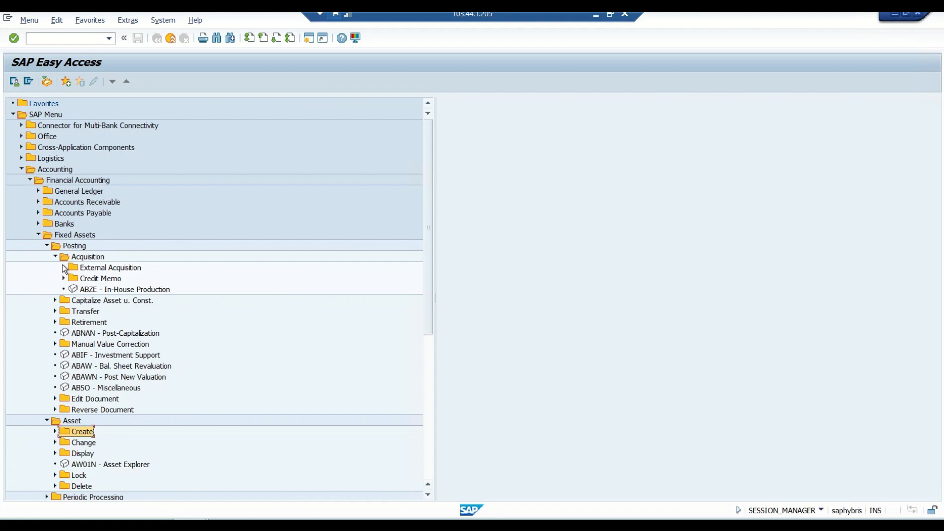
left_click(63, 267)
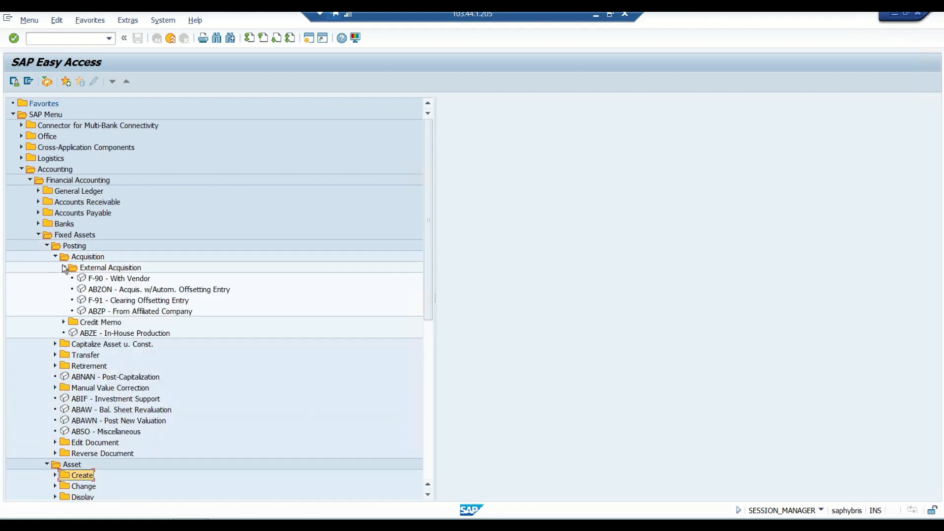
double_click(132, 279)
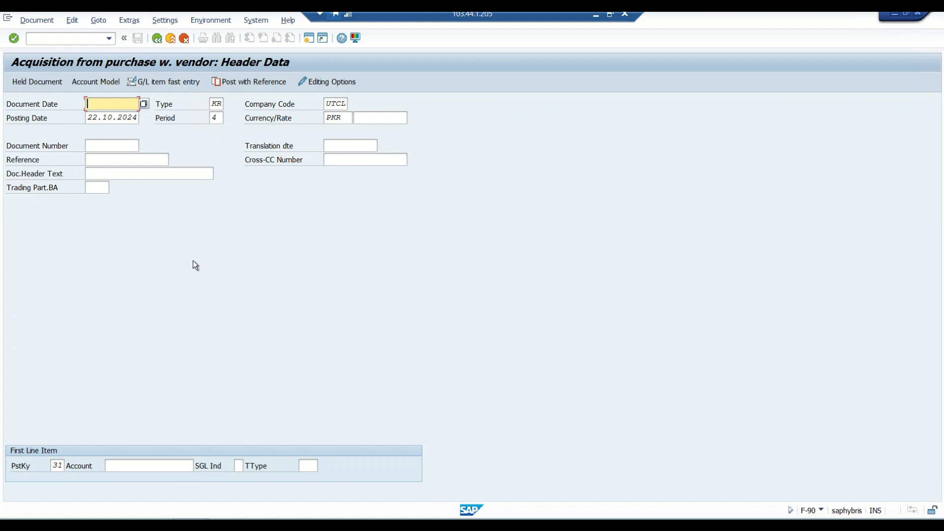
Set both the document date and the posting date of the acquisition to 01.05.2024
type("01.05.2024")
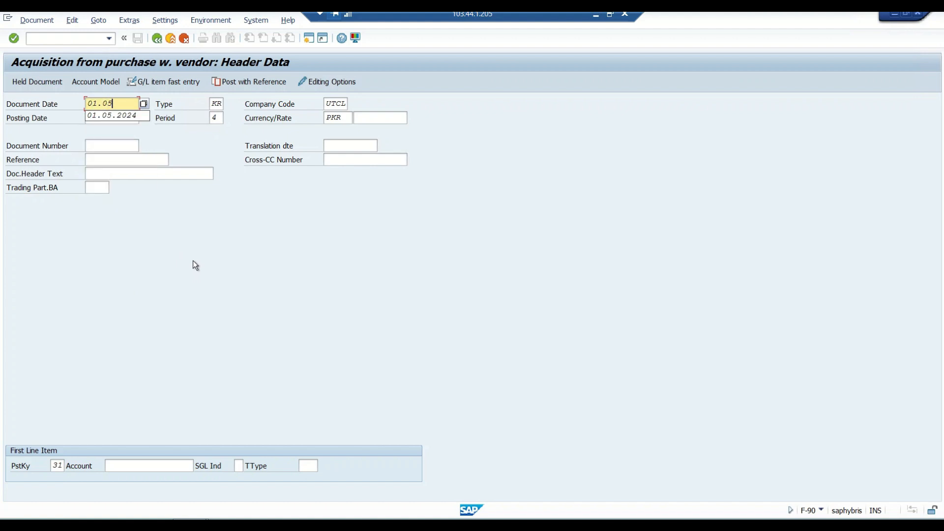
key("shift+Home")
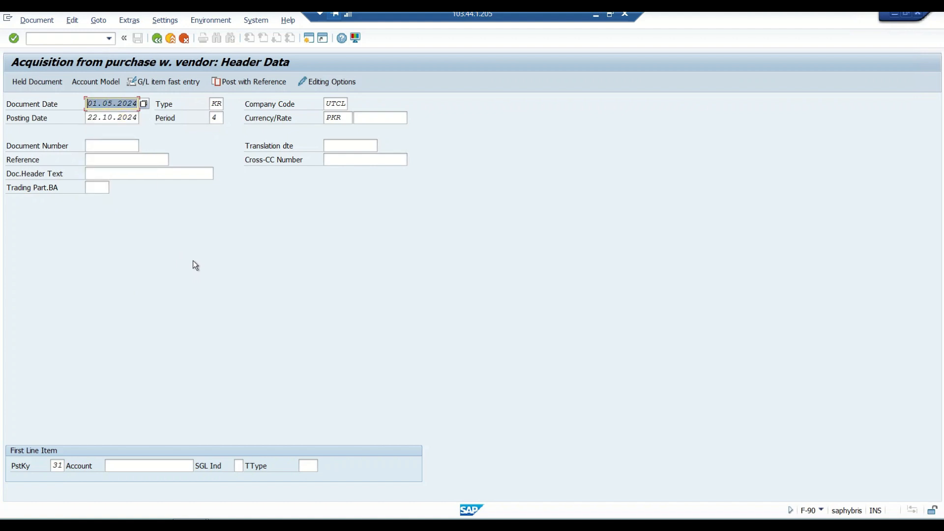
key("ctrl+c")
key("Down")
key("shift+End")
key("ctrl+v")
key("Up")
Give the first line item posting key 70 and choose UTCL's HEAVY MACHINERY asset as its account
key("Tab")
key("Down")
key("Down")
key("Down")
key("Down")
key("BackSpace")
key("BackSpace")
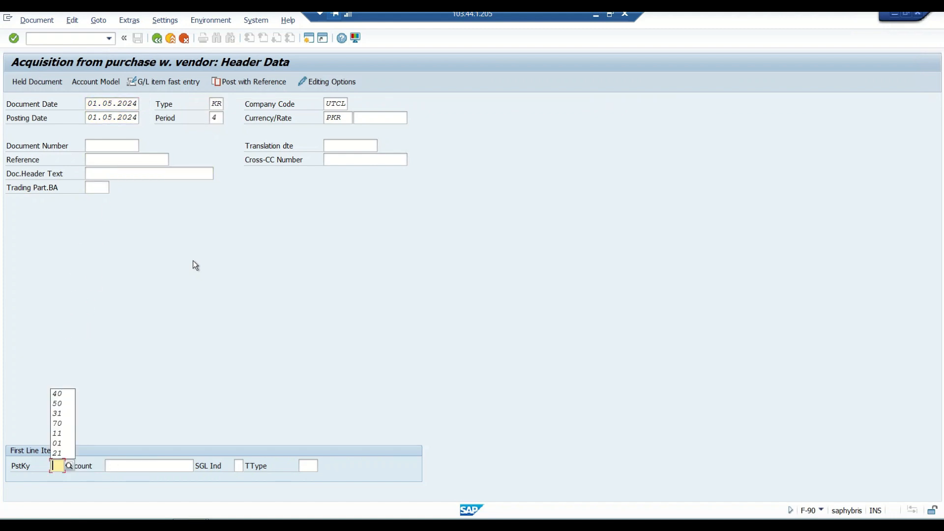
type("70")
key("Tab")
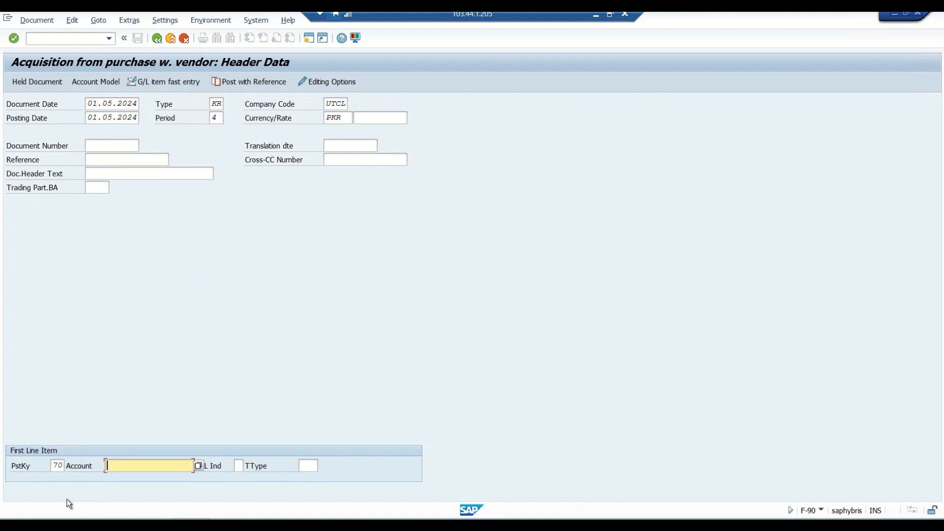
left_click(198, 465)
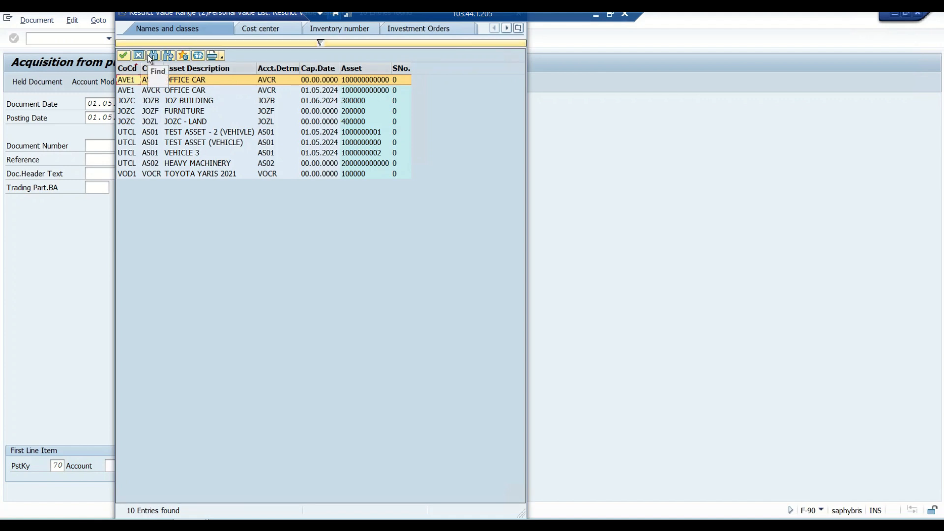
left_click(201, 165)
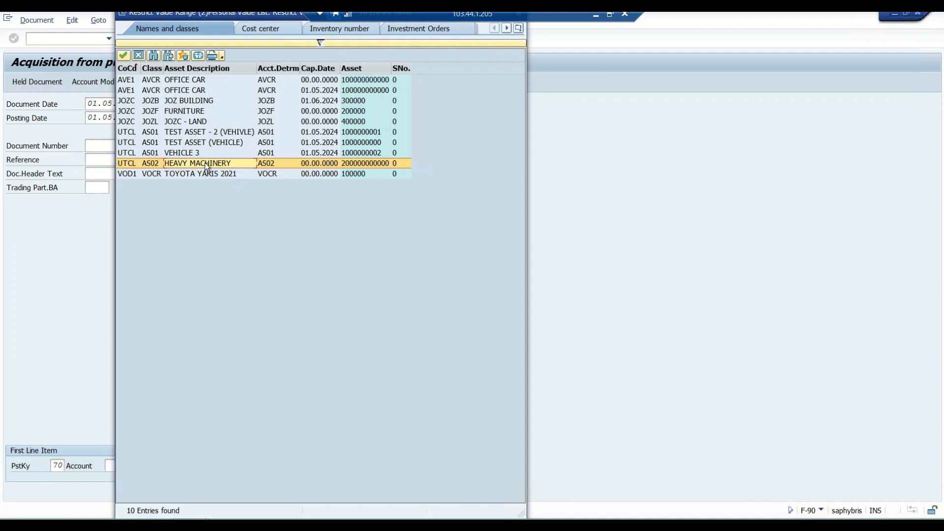
double_click(204, 163)
Set the first line item's transaction type to 100 (External asset acquisition) and continue to the asset item entry
key("Tab")
key("Tab")
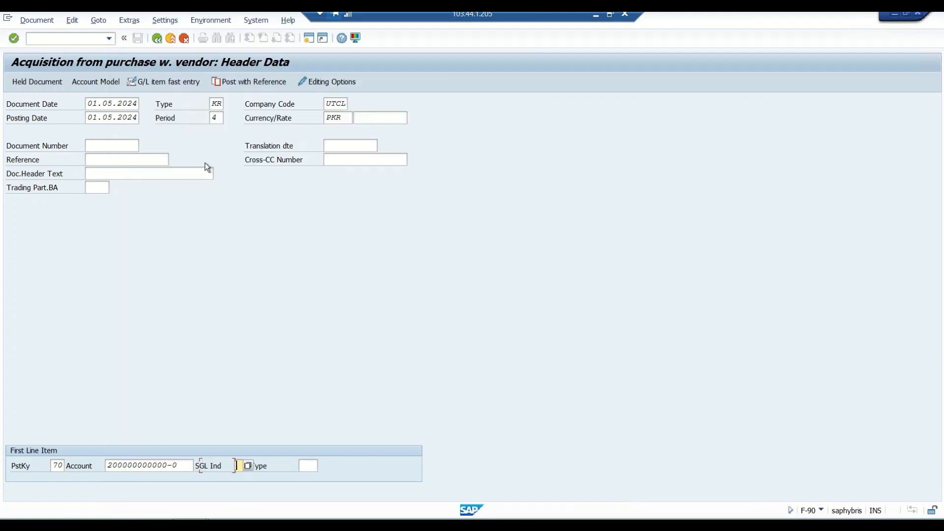
type("100")
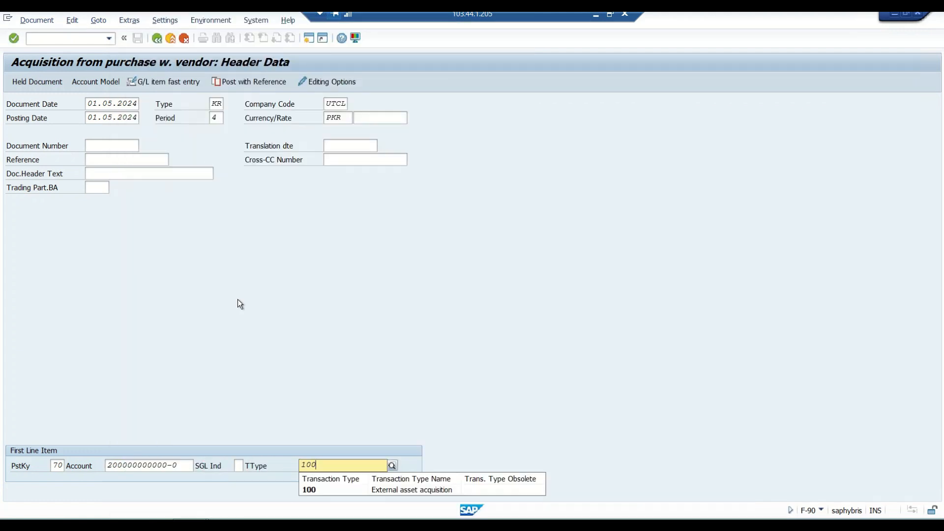
left_click(399, 491)
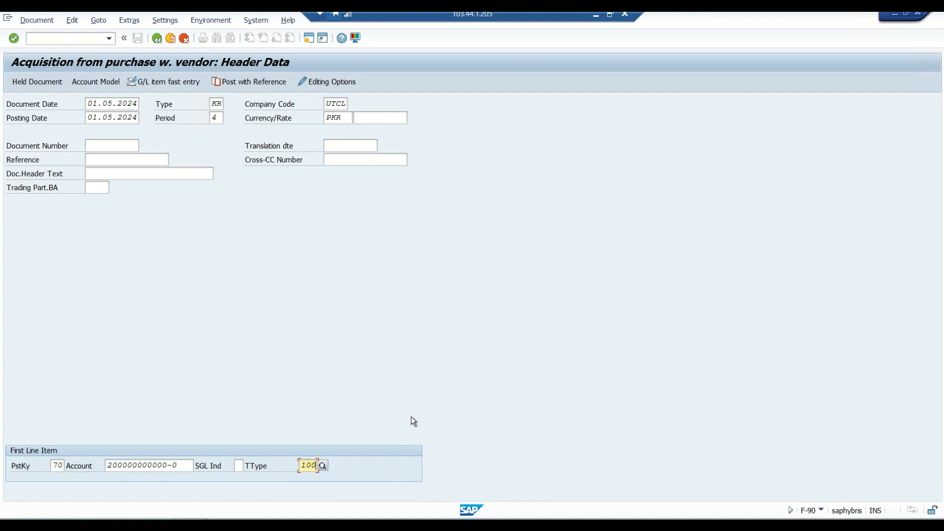
key("Return")
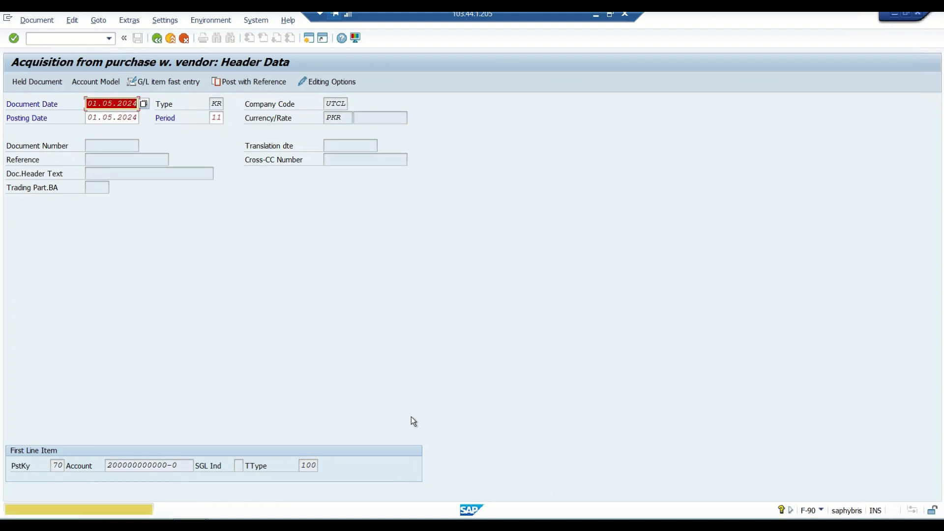
key("Return")
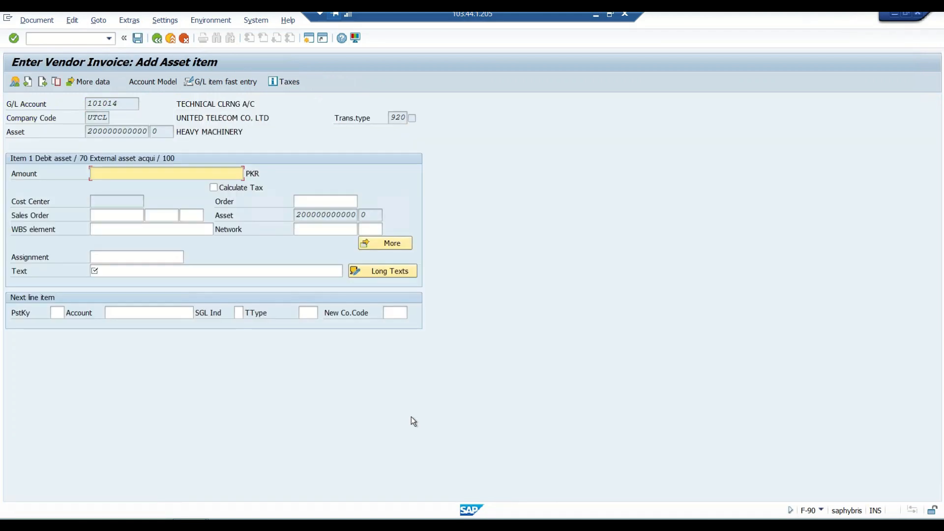
Enter an amount of 100000 PKR and the text PURCHASE OF ASSET for the asset item
type("100000")
left_click(335, 271)
type("PURCHASE OF ASSET")
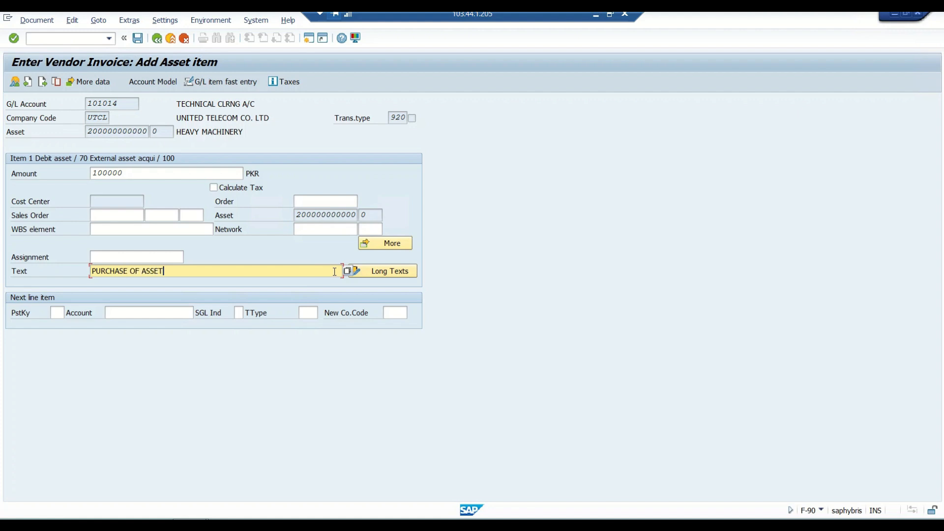
Give the next line item posting key 31 and choose the vendor TOYOTA MOTORS PVT LTD as its account
key("Tab")
type("31")
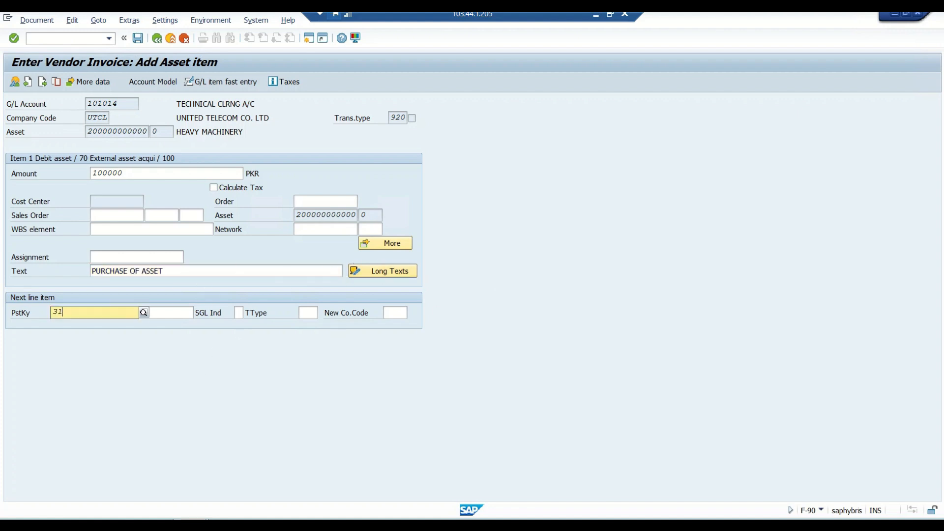
key("Tab")
left_click(197, 312)
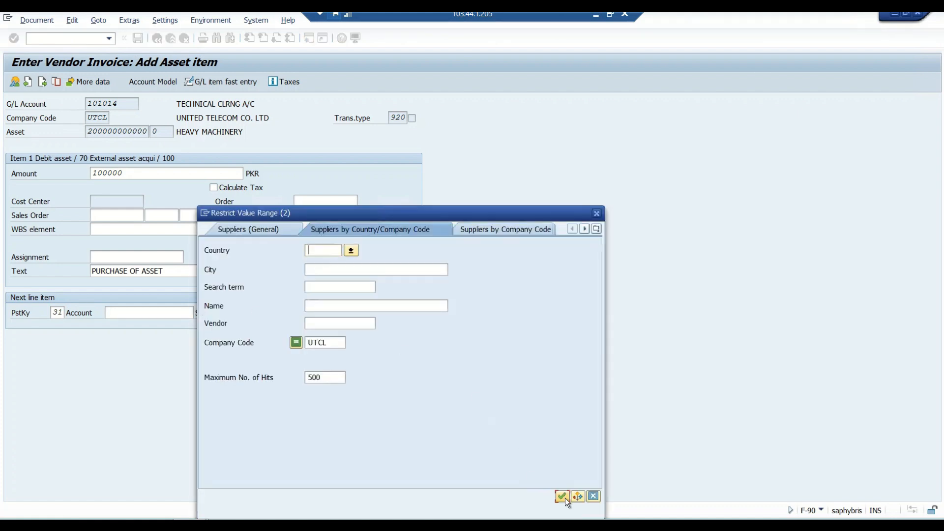
left_click(562, 496)
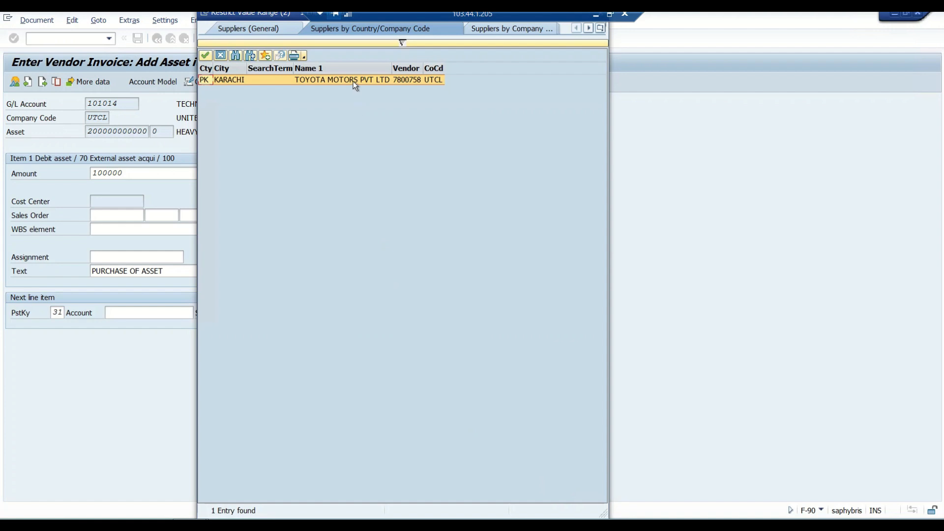
double_click(356, 82)
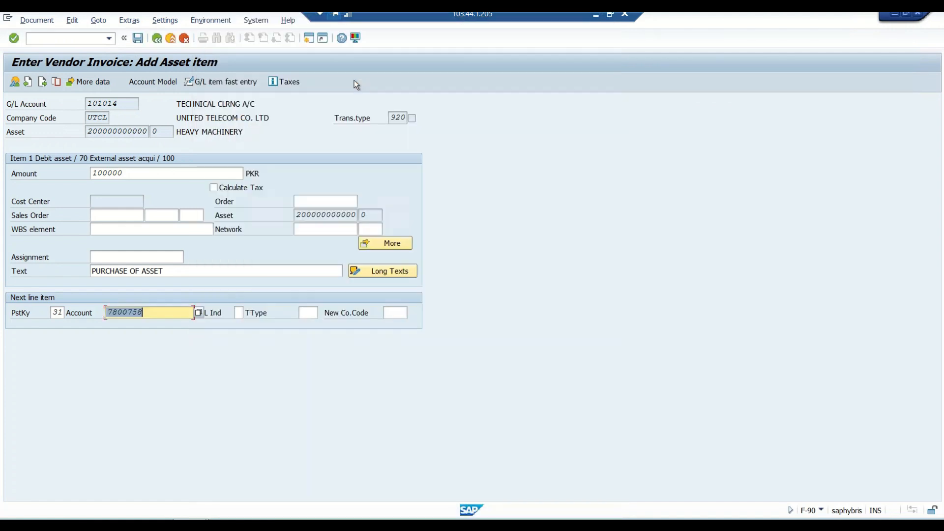
Enter the balancing amount * and the text PURCHASE OF ASSET for the TOYOTA MOTORS PVT LTD vendor item
key("Return")
type("*")
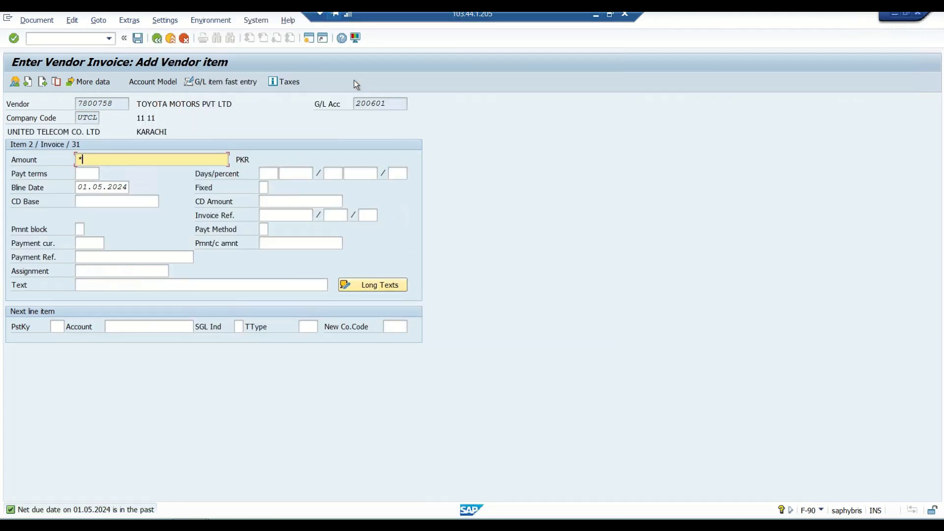
key("Down")
key("Down")
key("Down")
key("Down")
key("Down")
key("Down")
key("Down")
key("Down")
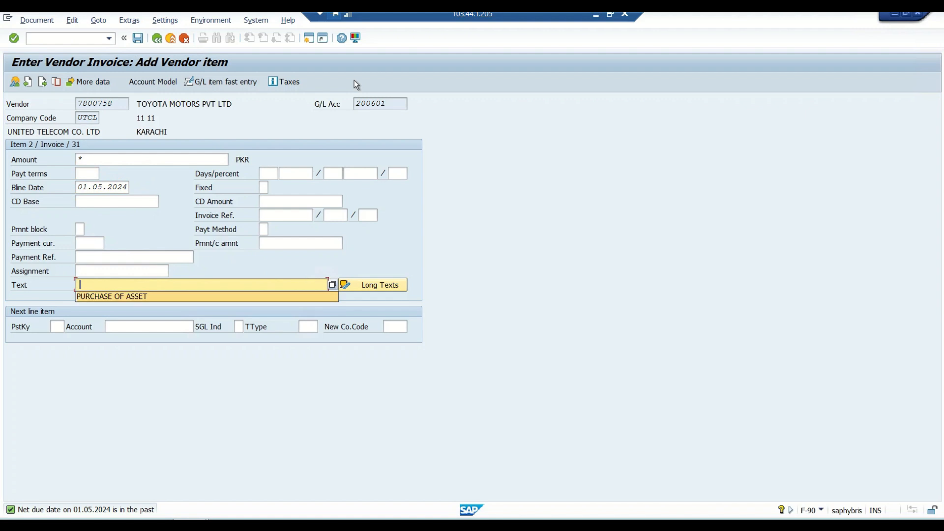
key("Down")
key("Return")
key("Return")
Display the document overview, post the acquisition document and return to the SAP Easy Access menu
left_click(15, 82)
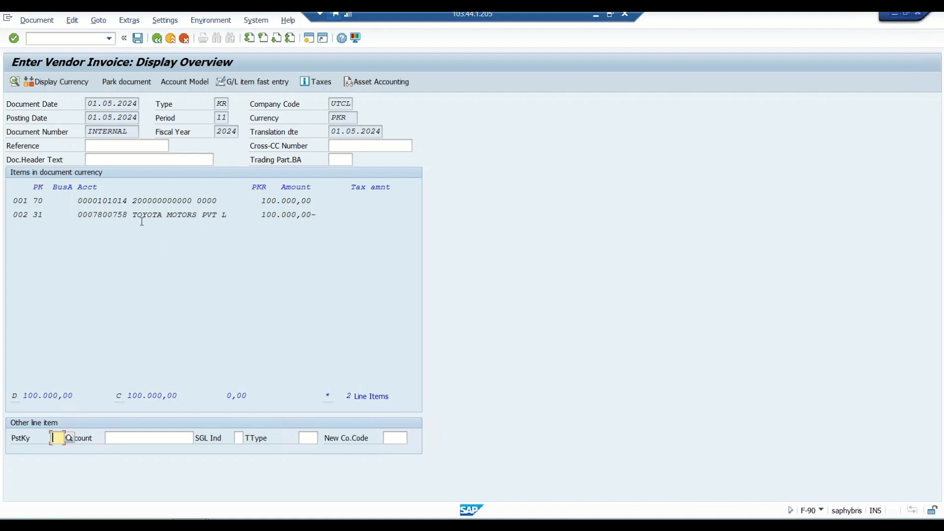
left_click(137, 38)
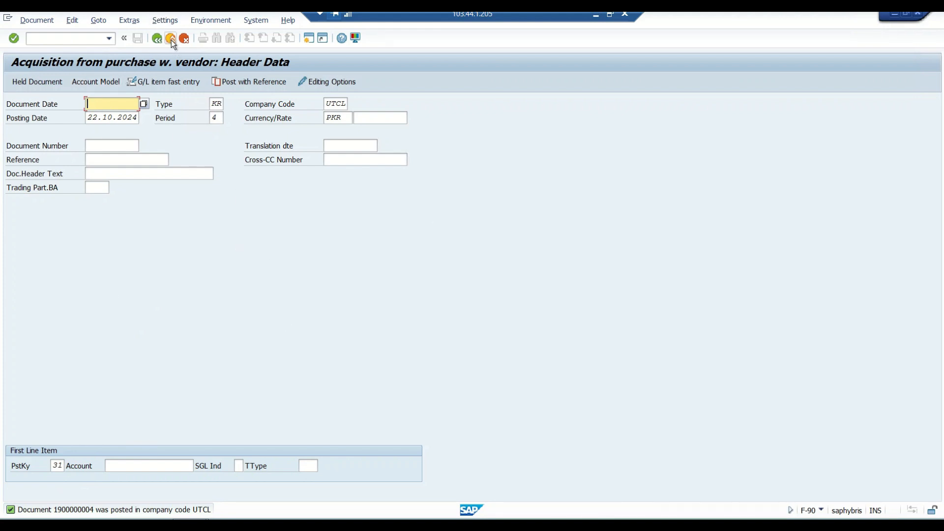
left_click(84, 38)
type("/n")
key("Return")
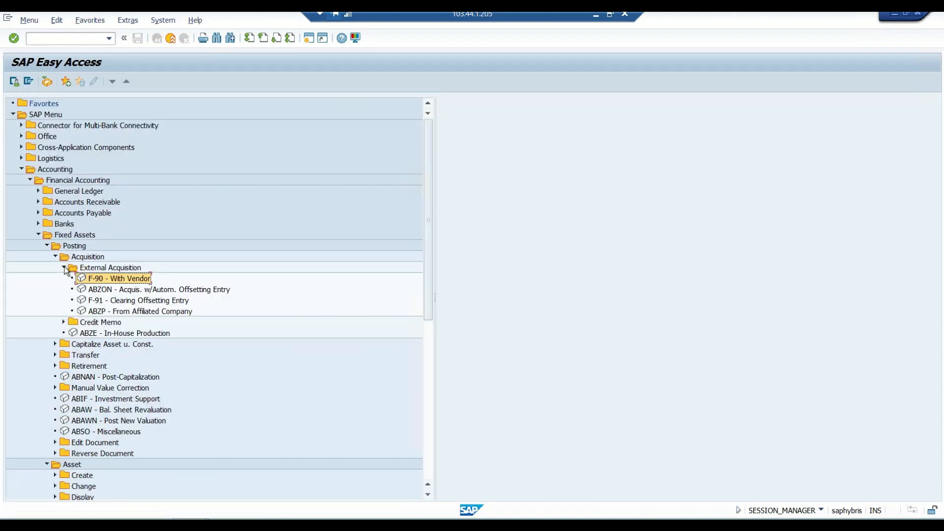
Collapse the Fixed Assets Posting folders and open AW01N Asset Explorer to examine HEAVY MACHINERY's planned and posted depreciation values
left_click(64, 268)
left_click(55, 257)
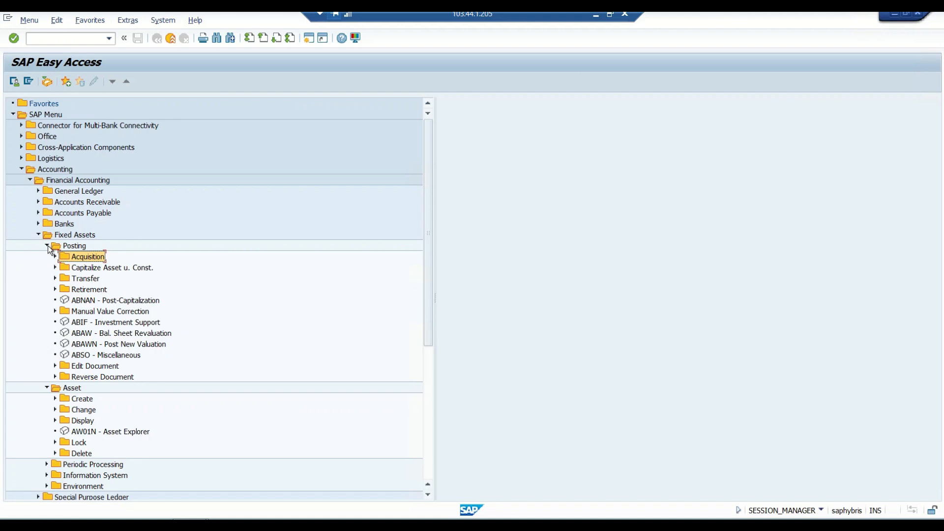
left_click(47, 245)
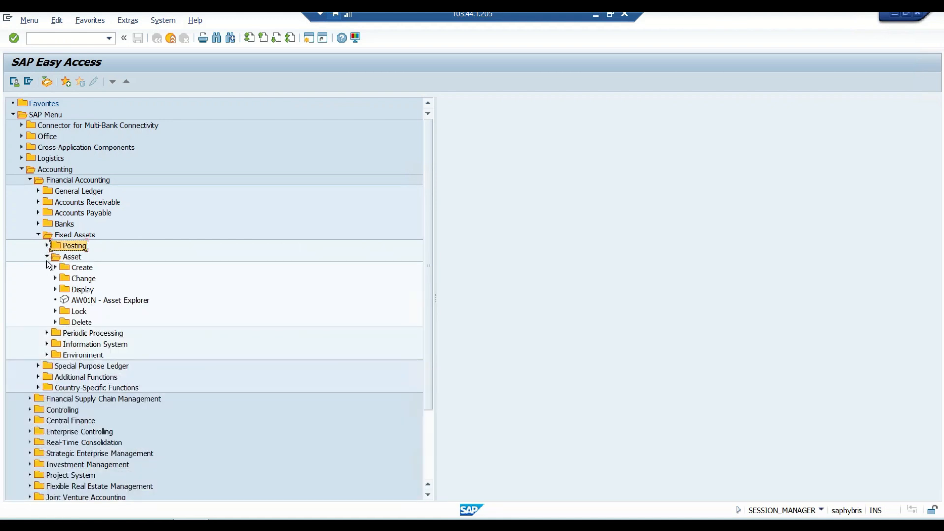
double_click(121, 302)
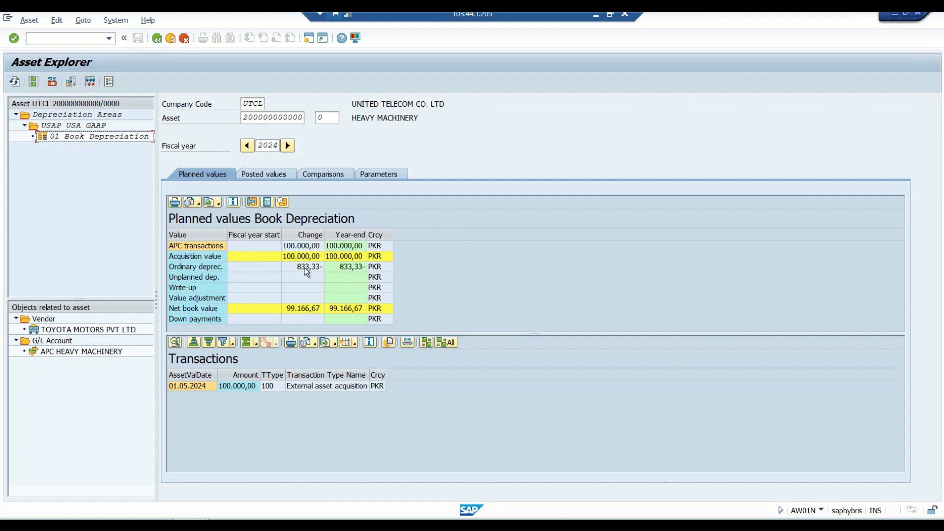
left_click(267, 174)
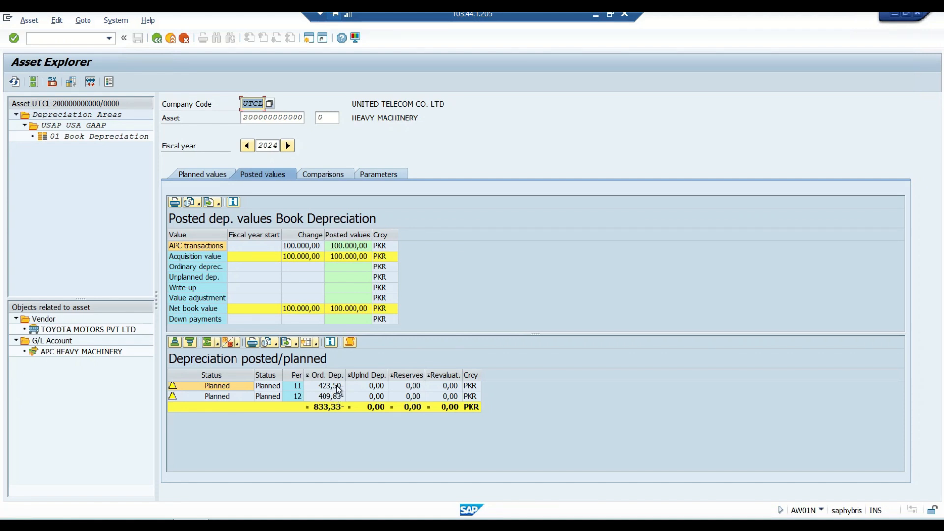
Switch to the SAP FICO Training workbook in Excel and enter the headers Acq Value, Percentage and Depreciation in J11:L11
left_click(596, 14)
type("Ac")
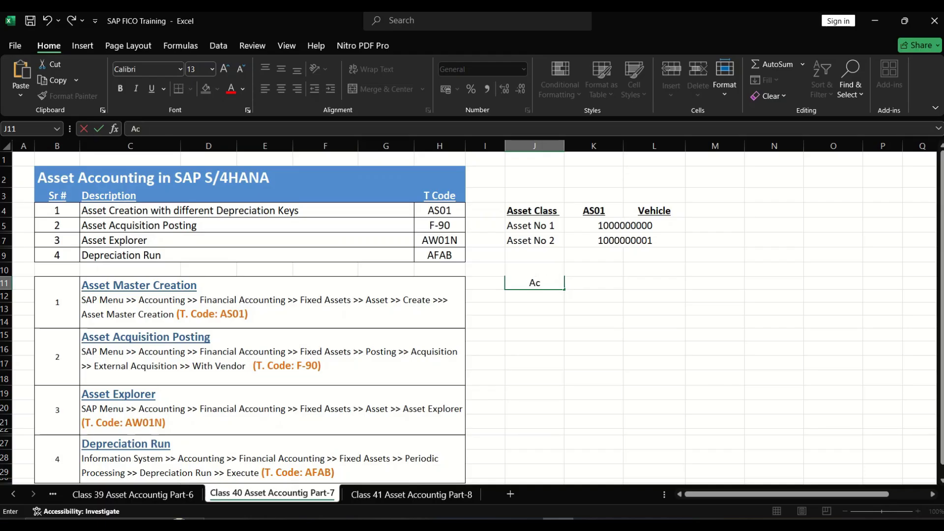
type("q Value")
key("Tab")
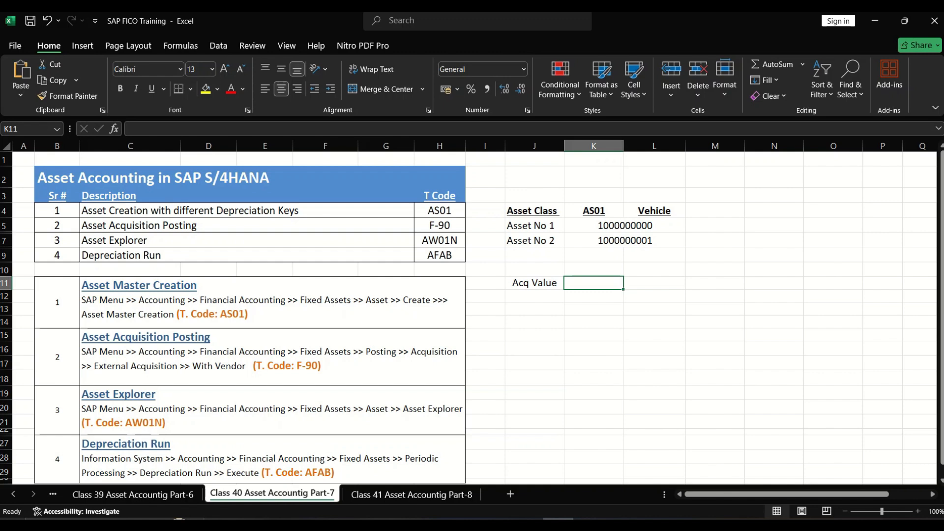
type("Percentage")
key("ctrl+Return")
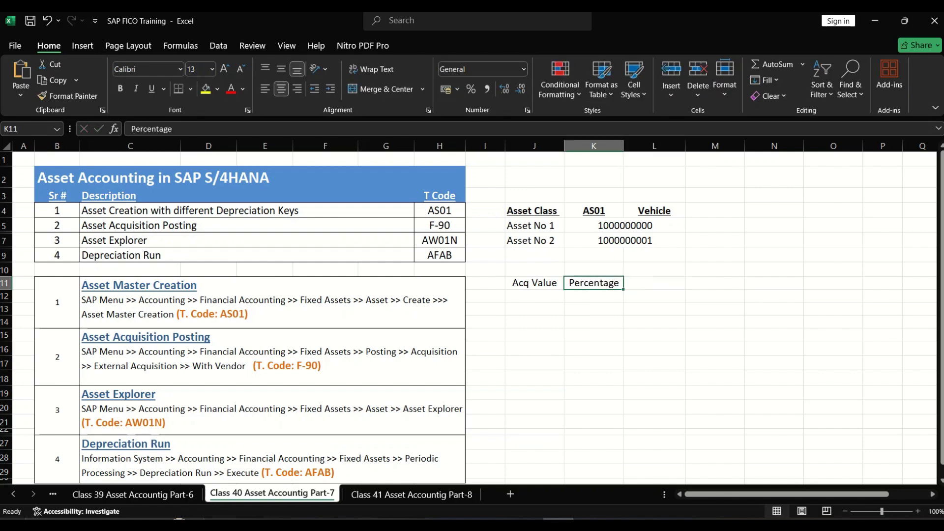
key("Tab")
type("Depreciation")
key("Tab")
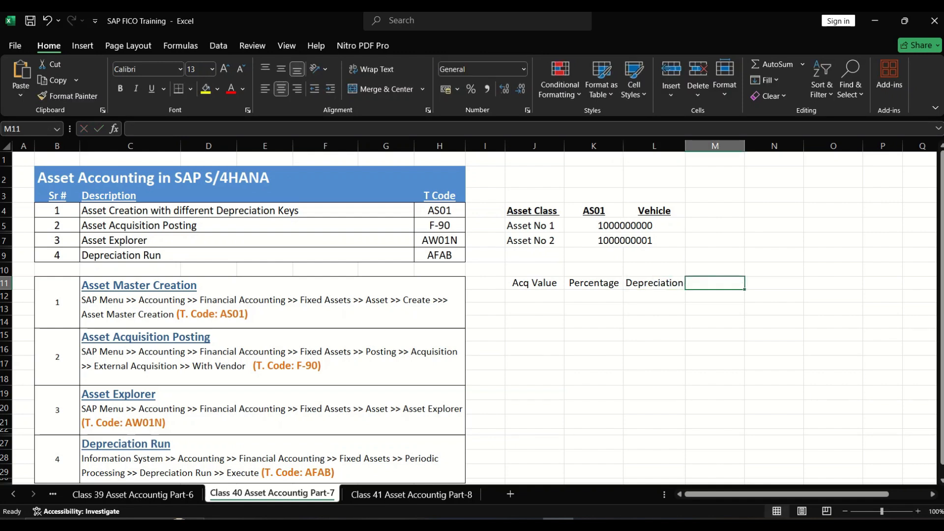
Add the headers Dep/day, May and June in cells M11:O11
type("Dep/day")
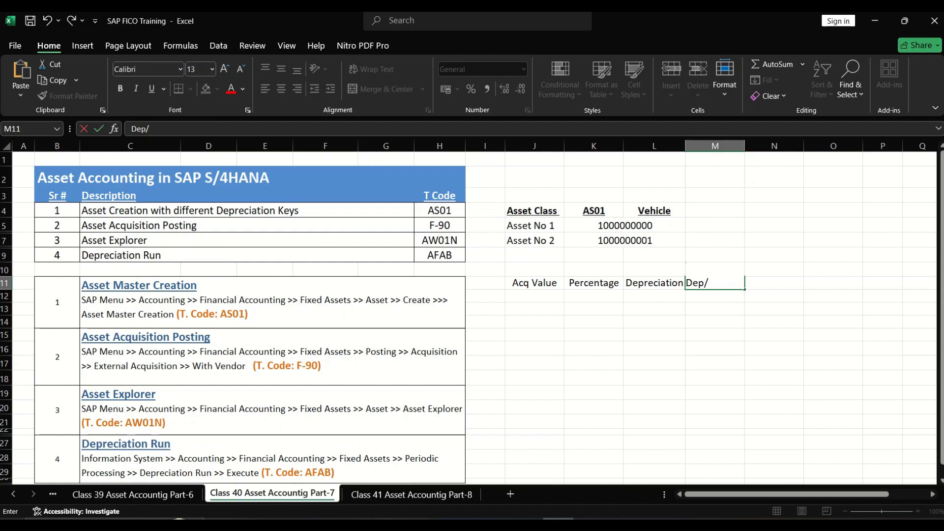
key("ctrl+Return")
key("Tab")
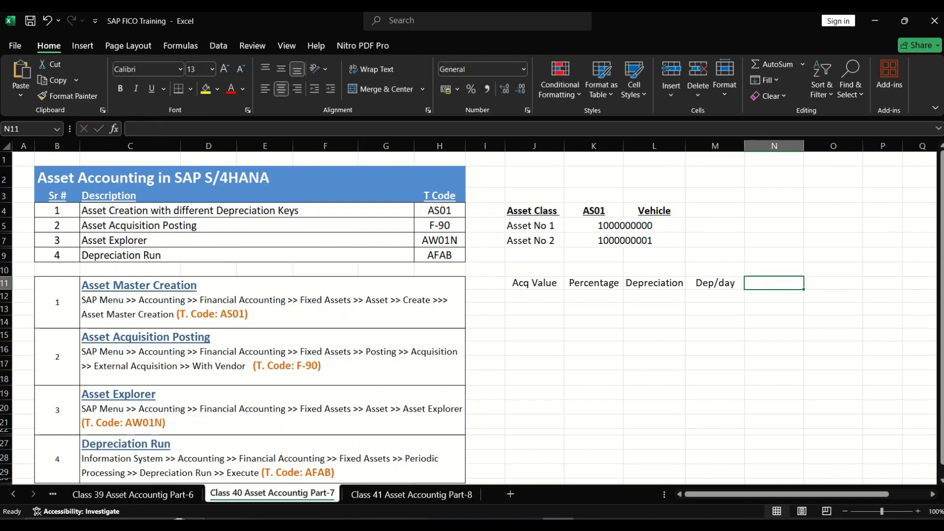
type("May")
key("Tab")
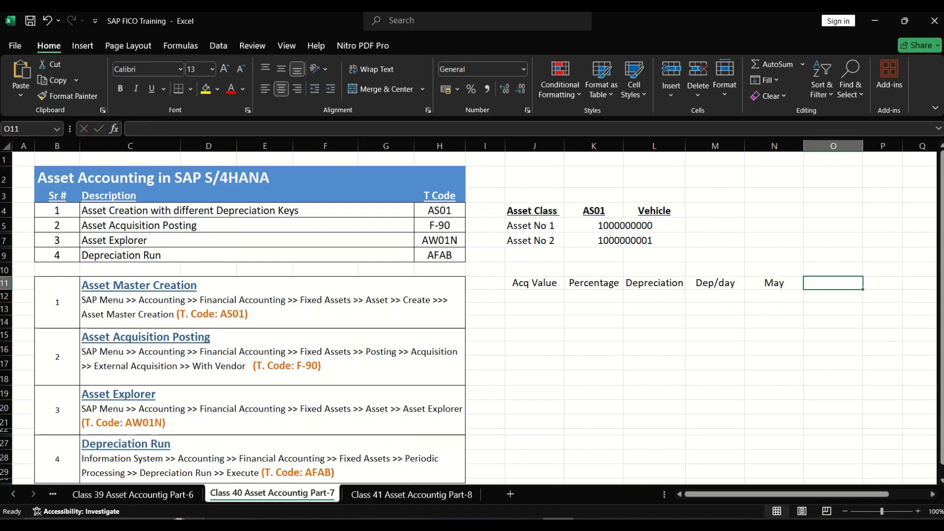
type("June")
Enter 100000 under Acq Value in J12 and 5% under Percentage in K12
key("Left")
key("Left")
key("Left")
key("Left")
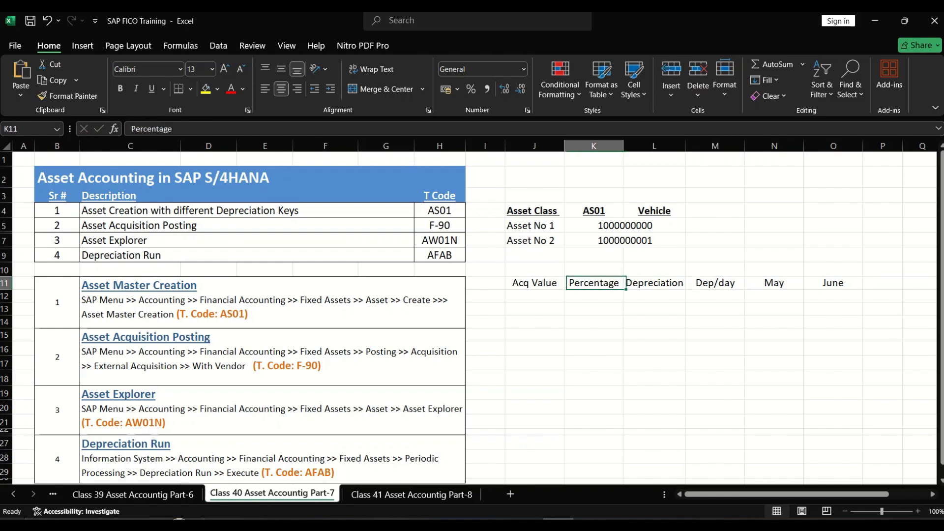
key("Left")
key("Down")
type("1000")
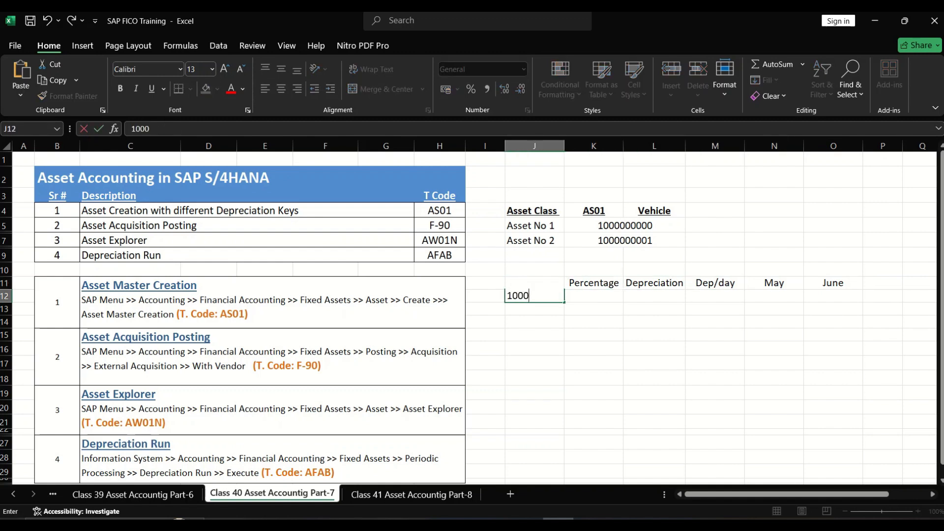
type("00")
key("Tab")
type("5")
key("Tab")
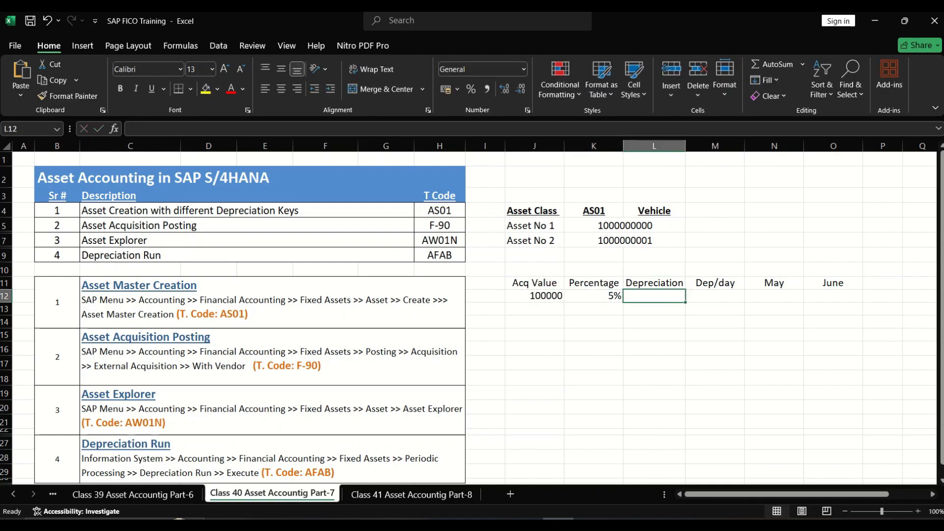
Calculate the annual depreciation in L12 with the formula =K12*J12
type("=")
key("Left")
type("*")
key("Left")
key("Left")
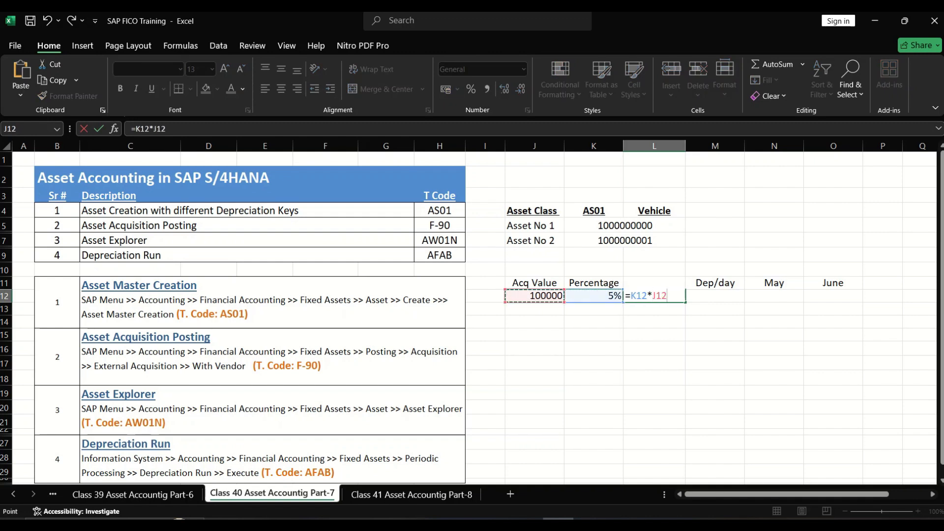
key("Return")
key("Up")
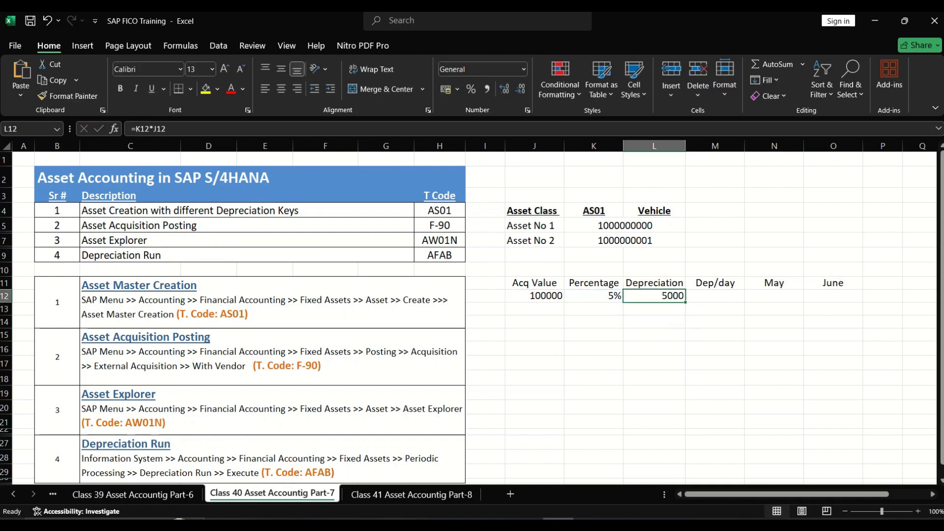
Calculate the depreciation per day in M12 with the formula =L12/366
key("Right")
type("=")
key("Left")
type("/366")
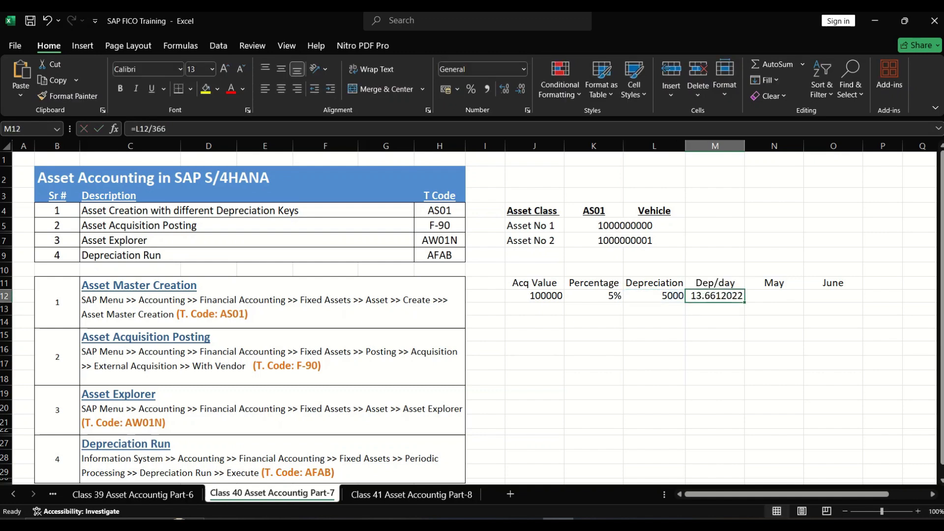
Calculate May's depreciation in N12 as =M12*31 and June's in O12 as =30*M12
key("Right")
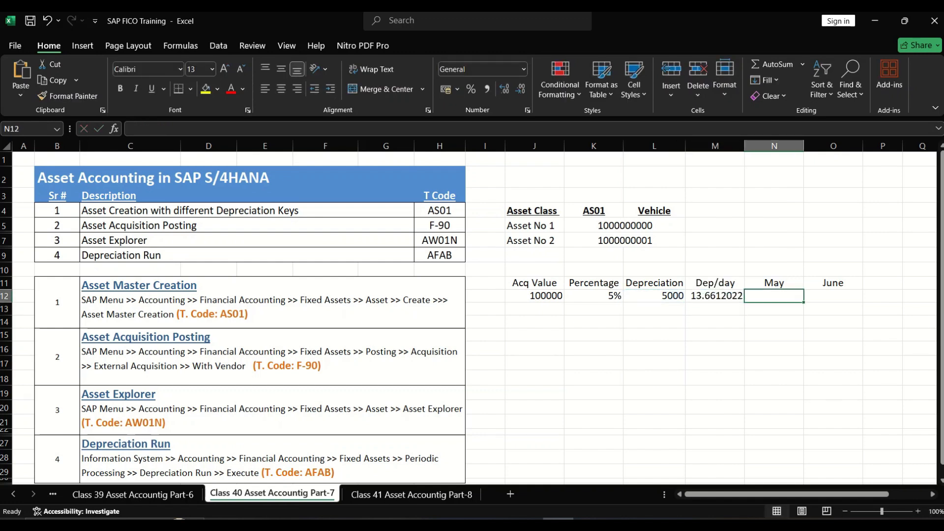
type("=")
key("Left")
type("*3")
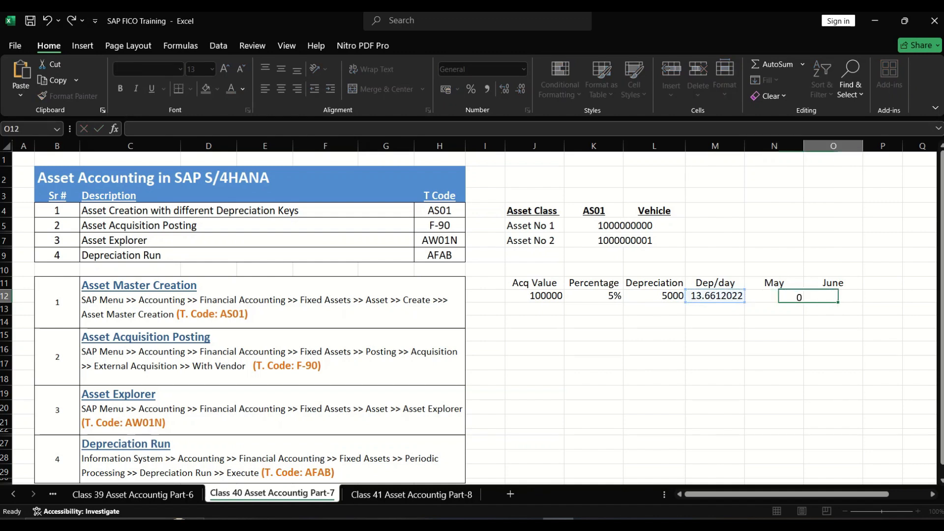
key("Right")
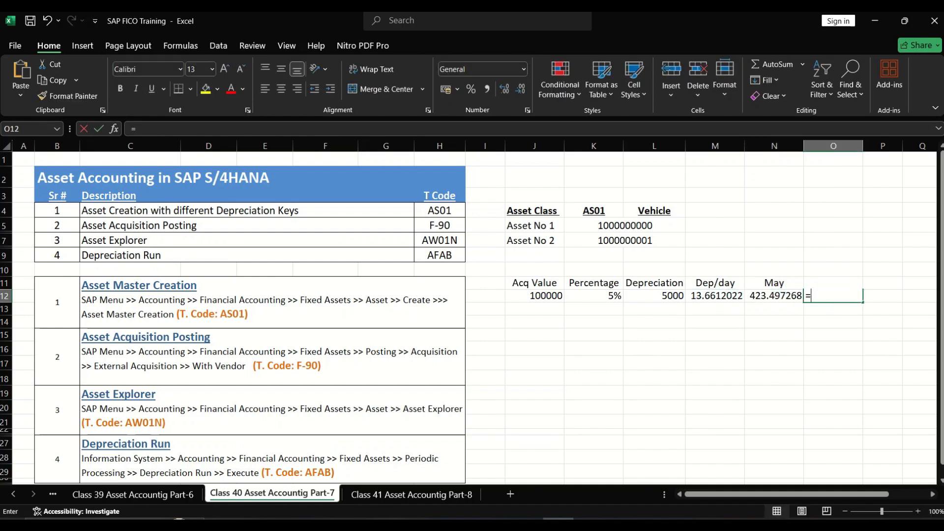
type("=3")
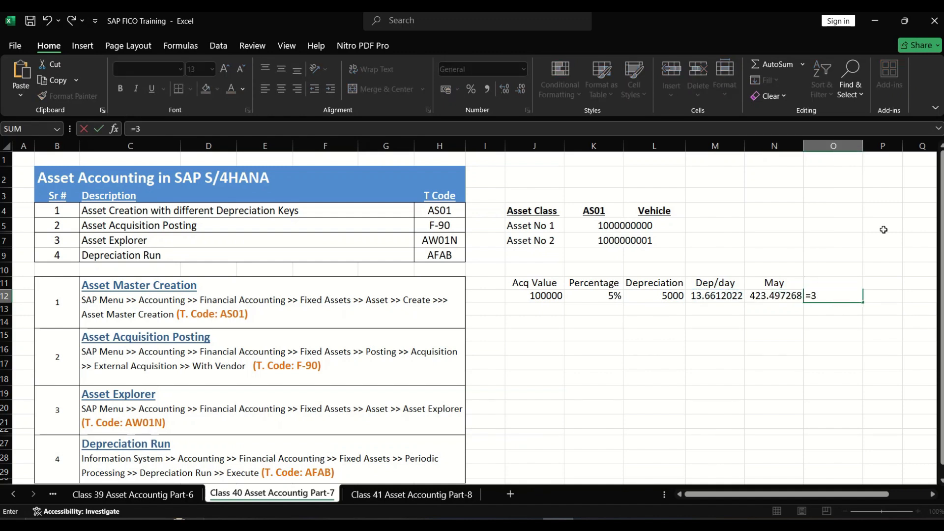
type("0*")
left_click(722, 294)
key("Return")
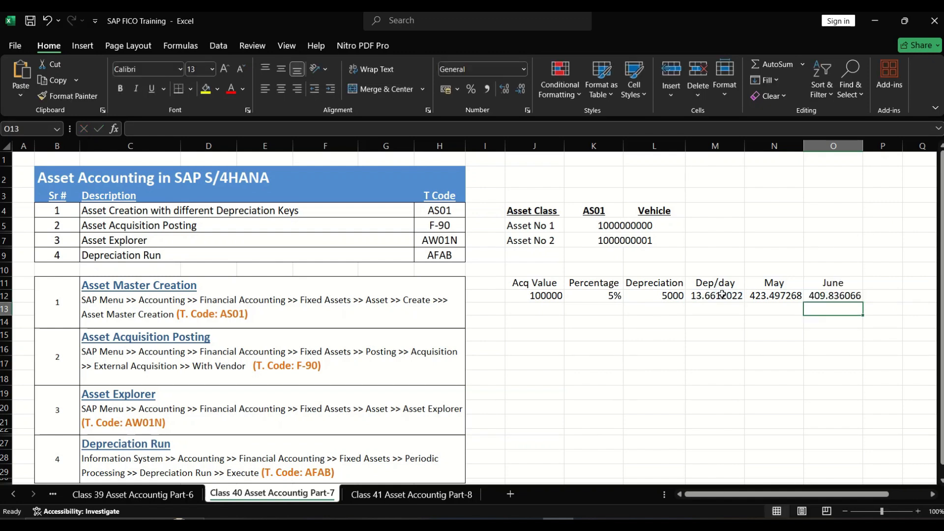
Apply the comma number style to M12:O12 and check the May and June amounts
left_click_drag(833, 296, 715, 296)
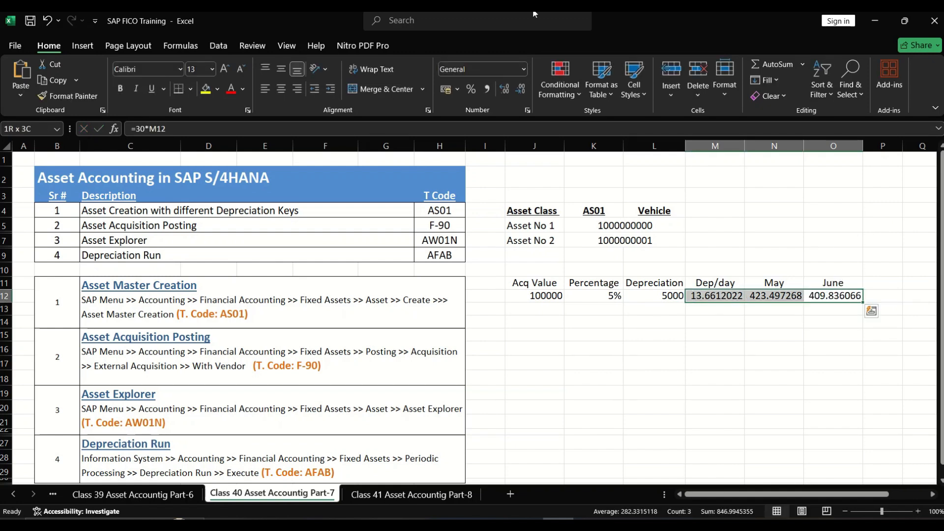
left_click(487, 89)
key("Left")
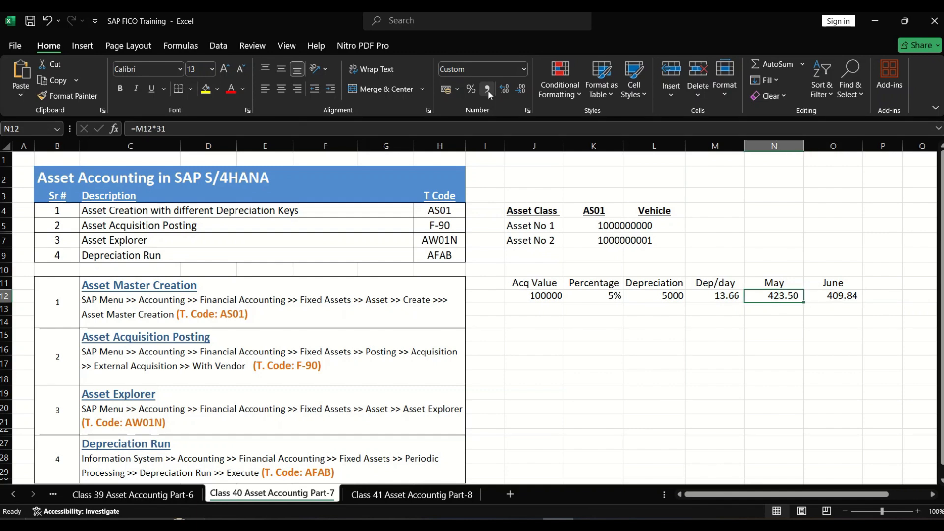
key("Right")
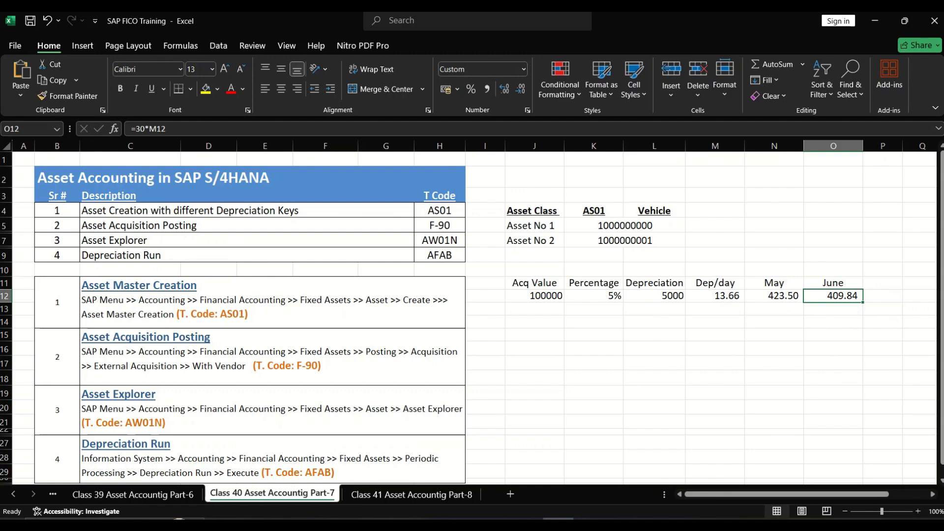
Switch back to SAP, compare the period 11 and 12 depreciation with the calculation, and view the asset's depreciation parameters
left_click(589, 467)
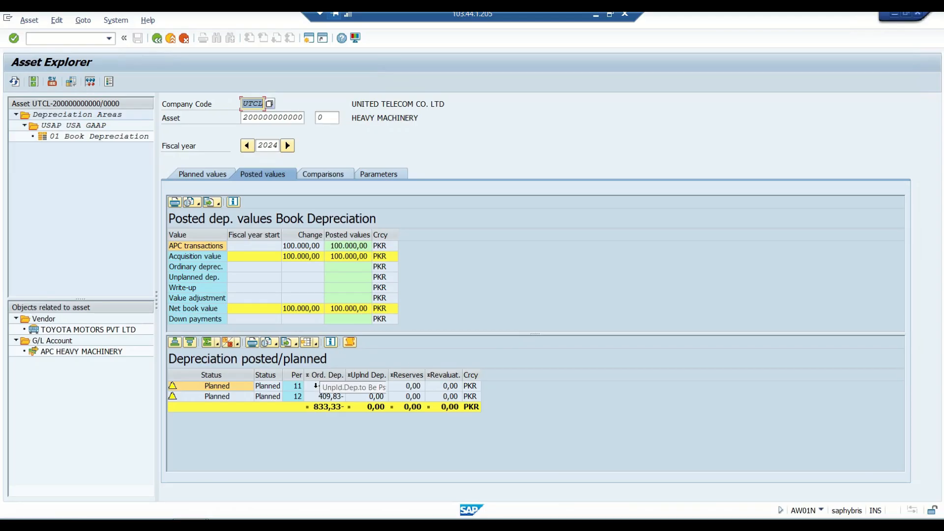
left_click(330, 386)
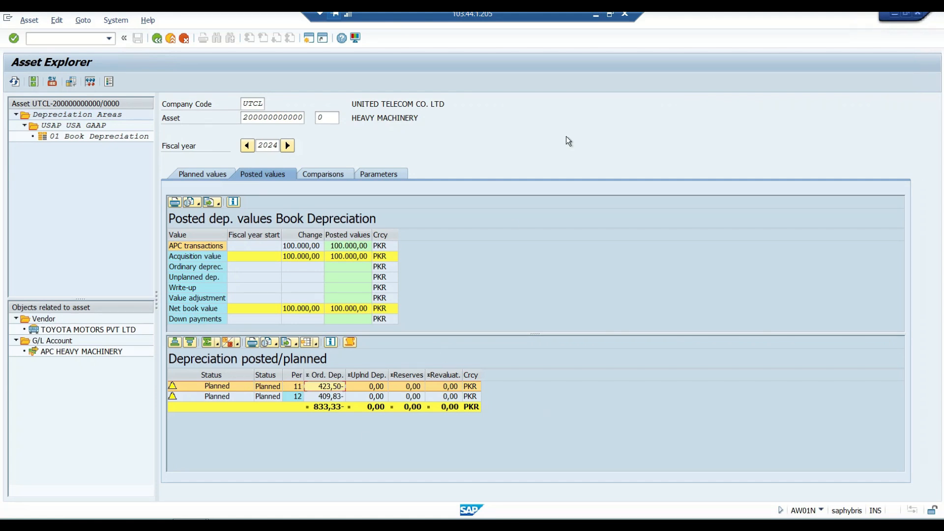
left_click(379, 175)
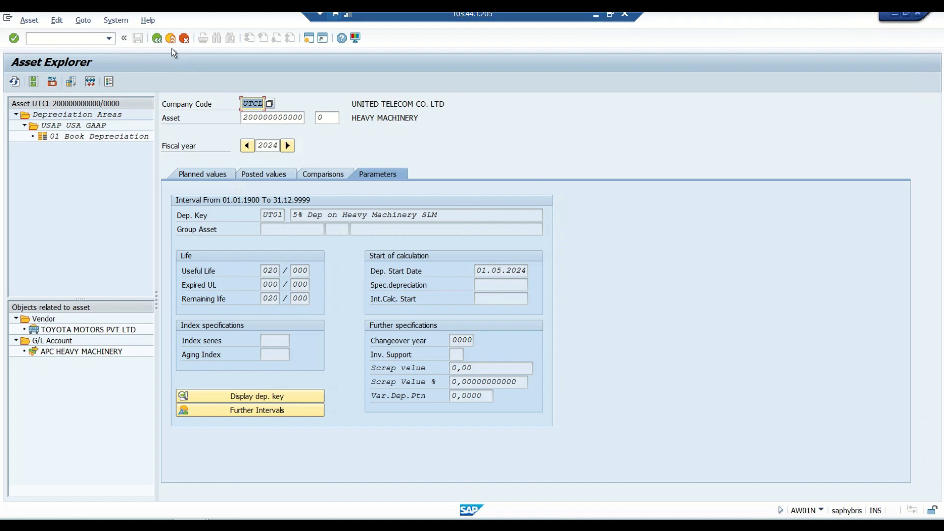
Leave Asset Explorer and return to the Fixed Assets folders in the SAP Easy Access menu
left_click(92, 37)
type("/n")
key("Return")
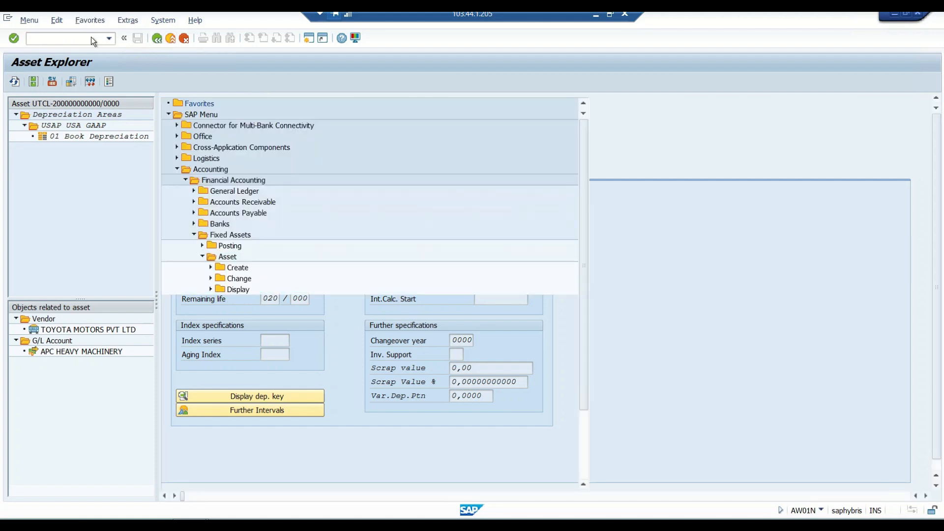
left_click(46, 256)
left_click(46, 256)
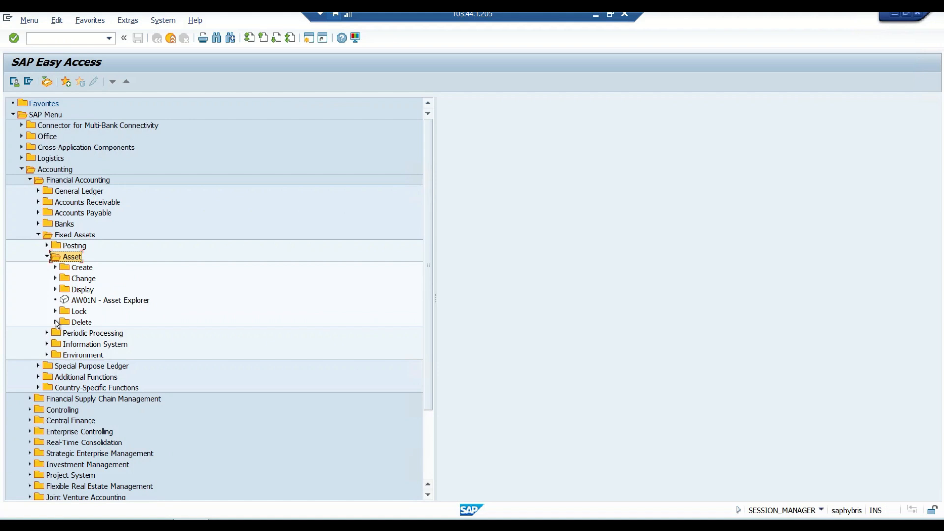
Open the AFAB depreciation run under Periodic Processing and set the posting period to 11
left_click(47, 256)
left_click(46, 268)
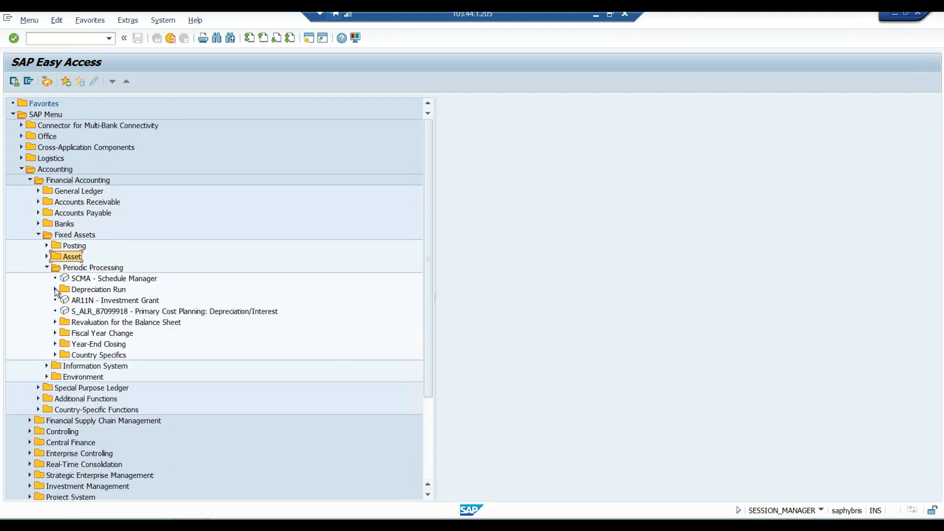
left_click(55, 289)
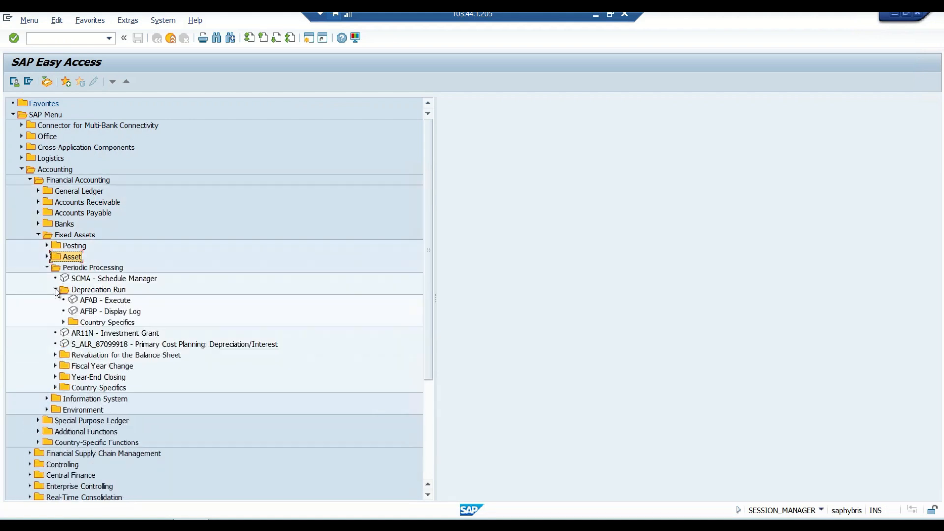
double_click(113, 300)
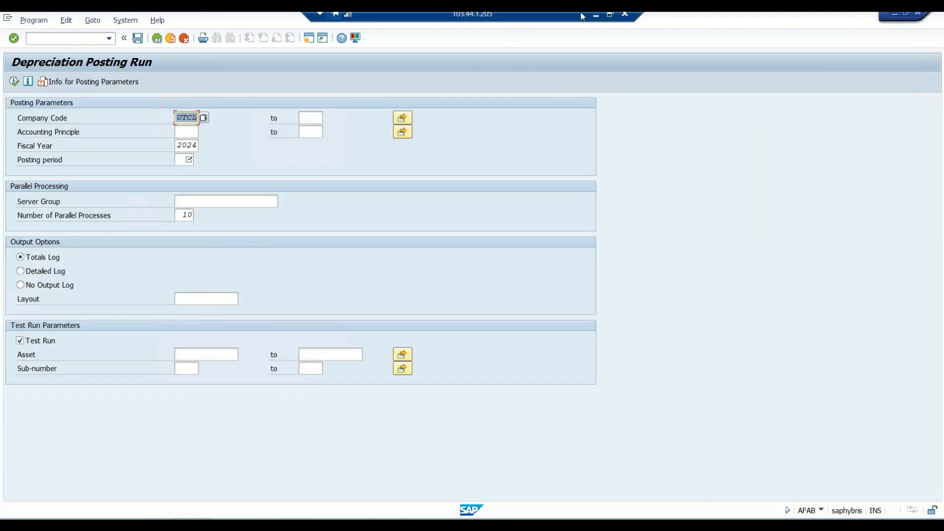
left_click(185, 160)
type("11")
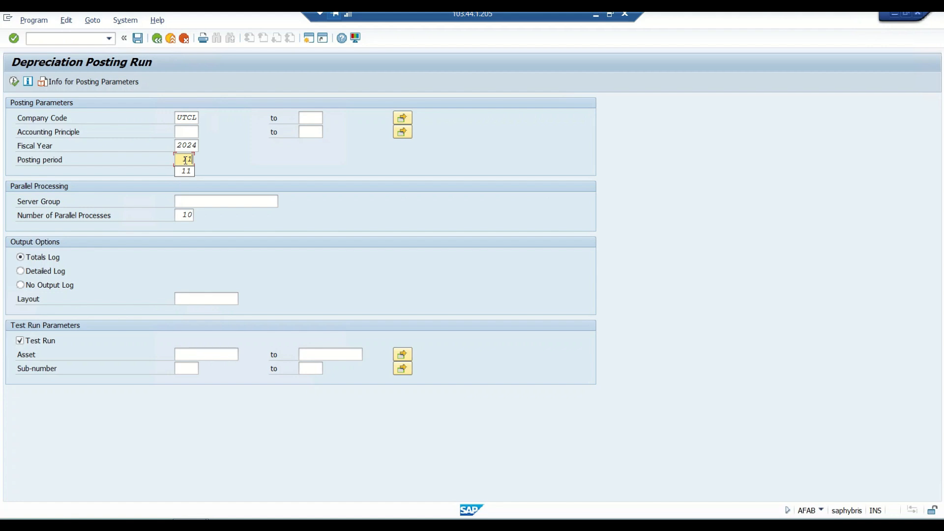
key("Tab")
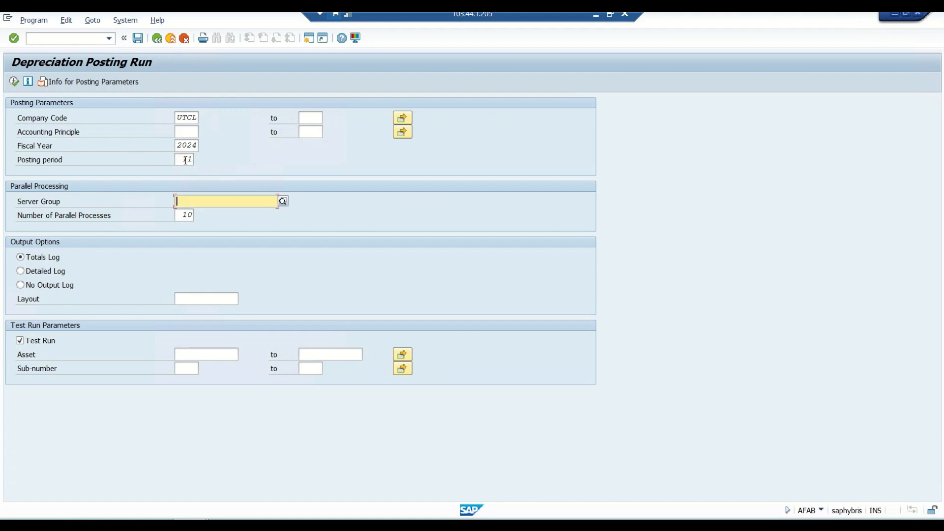
Open Asset Explorer (AW01N) in a new session and view the heavy machinery asset's posted values
left_click(309, 39)
type("aw01n")
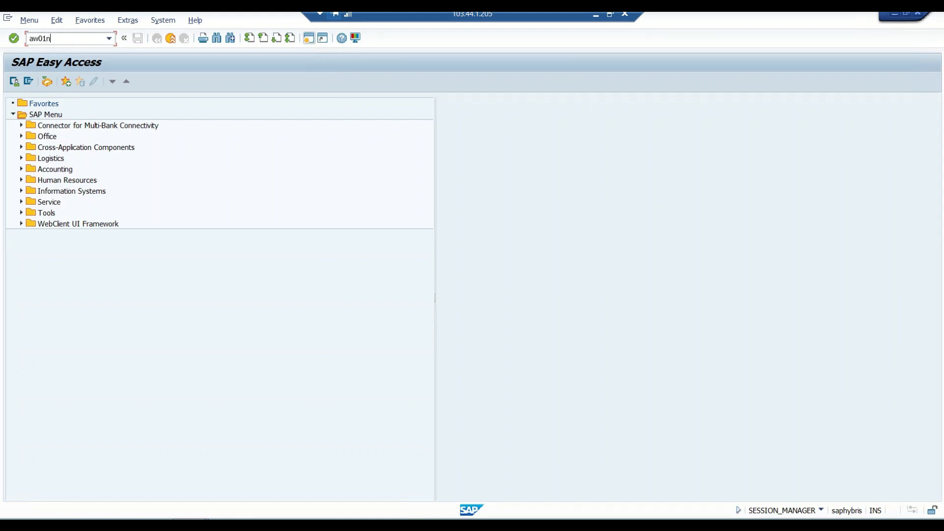
key("Return")
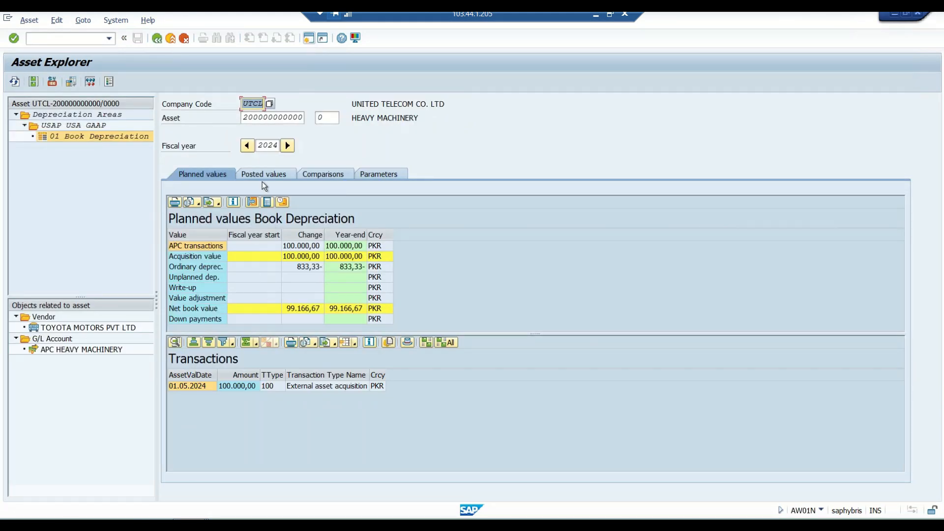
left_click(267, 175)
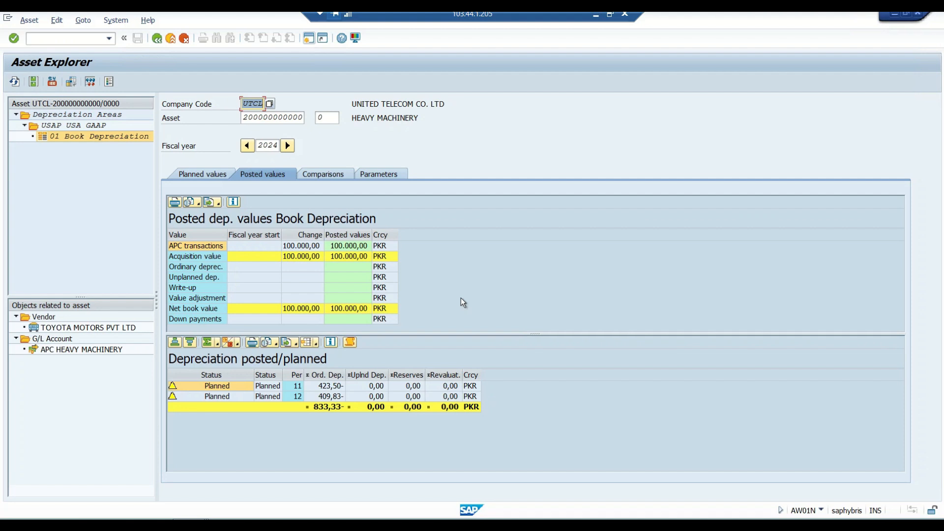
Switch back to the Depreciation Posting Run session, execute the test run for UTCL period 11, and return to the selection screen
mouse_move(196, 523)
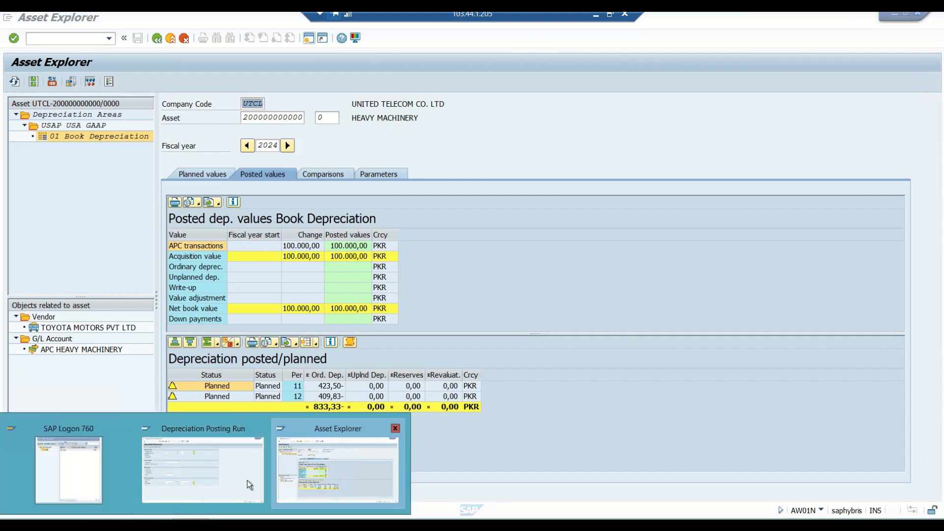
left_click(245, 479)
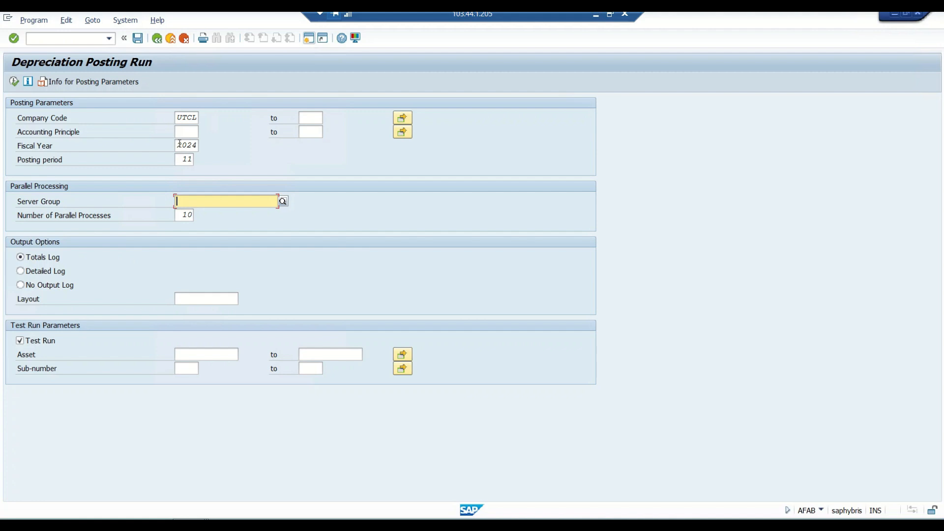
left_click(14, 83)
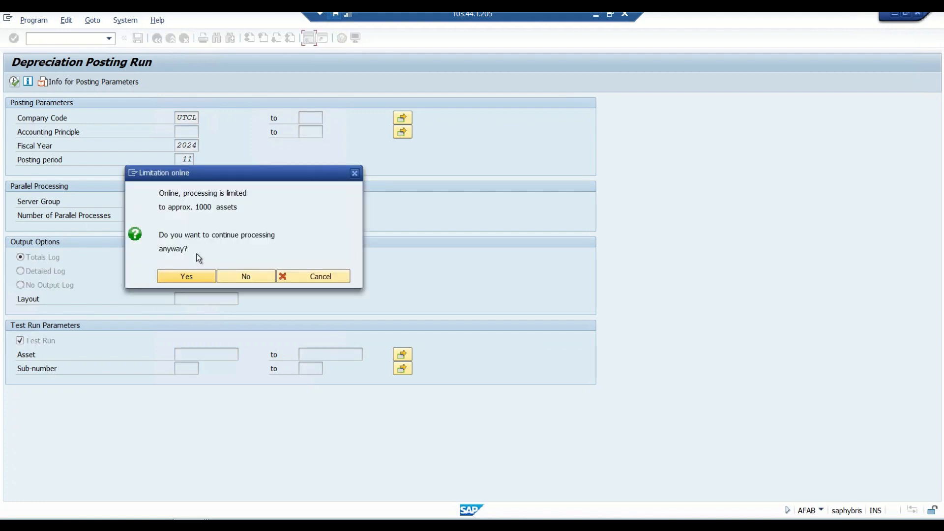
left_click(206, 278)
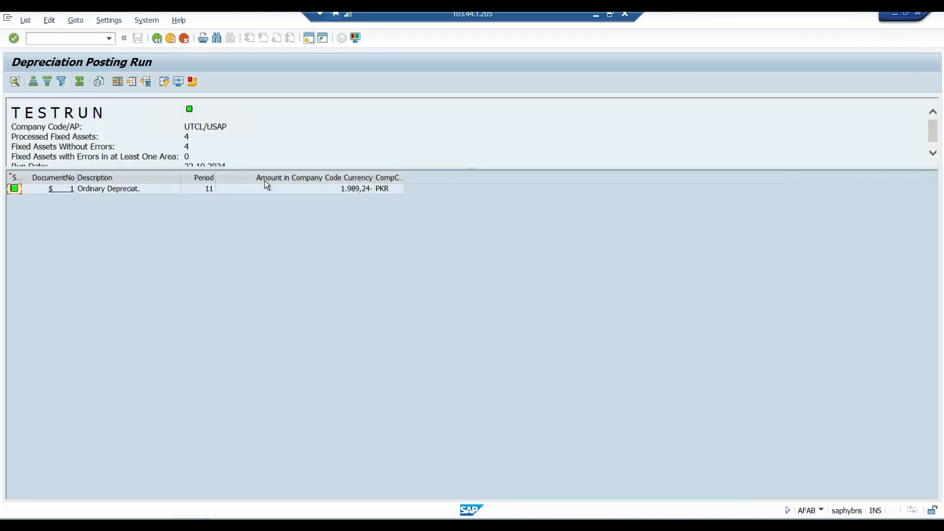
left_click(157, 38)
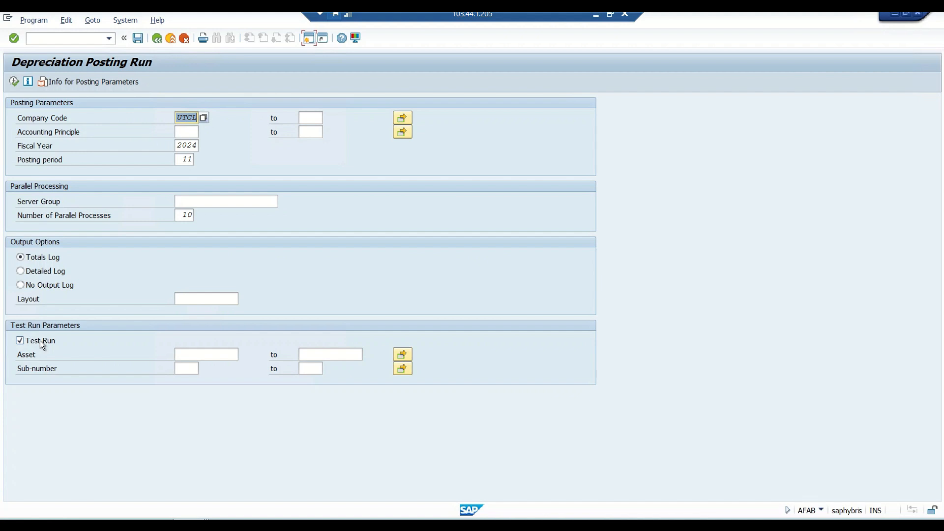
Turn off Test Run and schedule the depreciation run in the background with output device LP01 and an immediate start
left_click(41, 342)
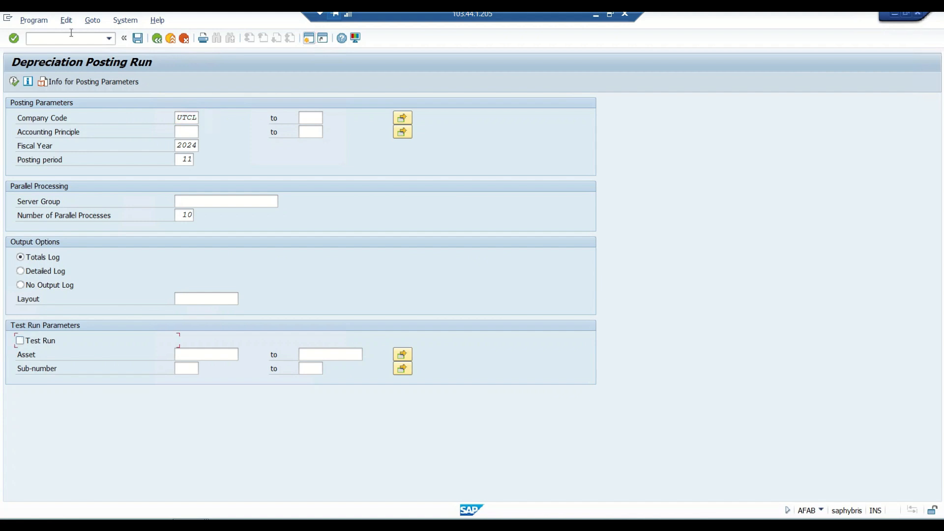
left_click(34, 21)
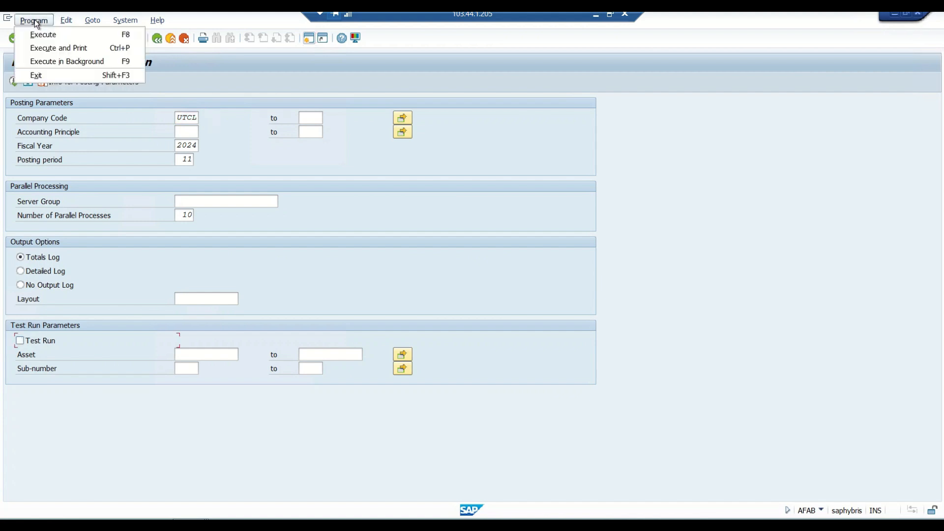
left_click(57, 62)
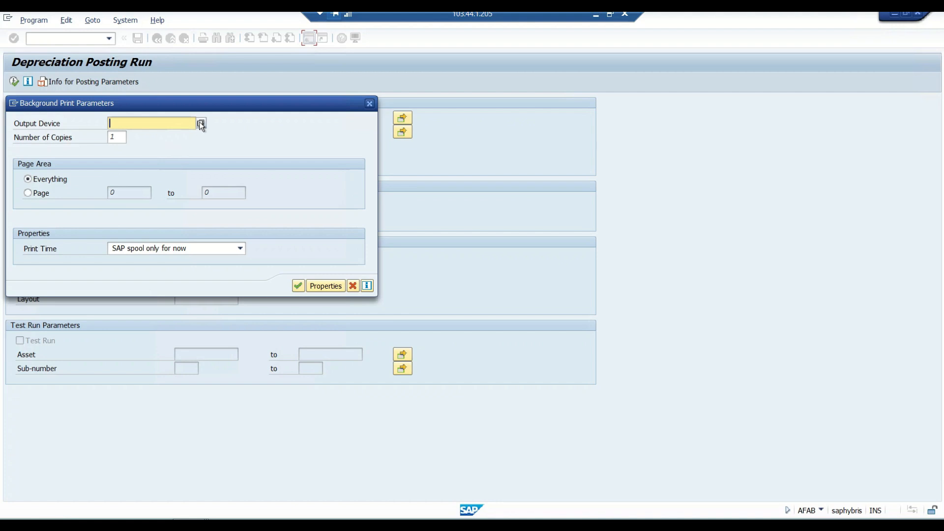
key("BackSpace")
key("Down")
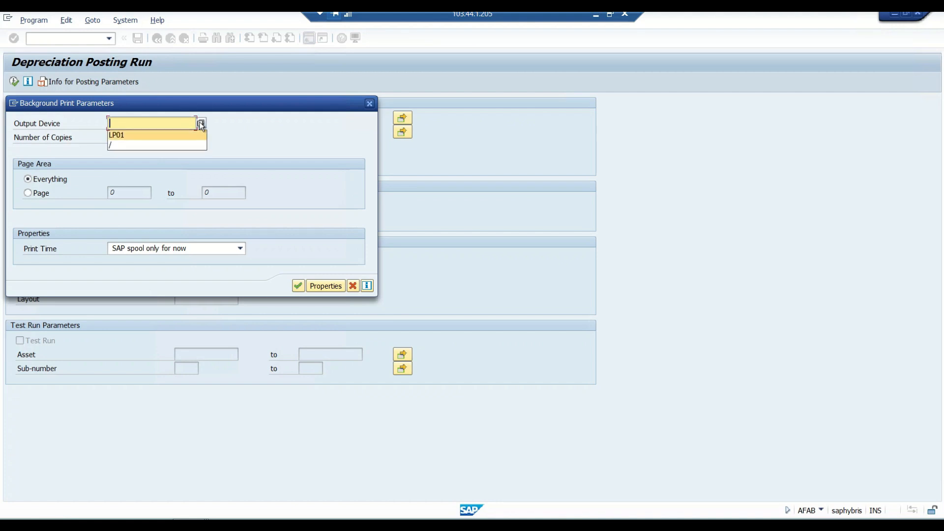
key("Return")
left_click(298, 285)
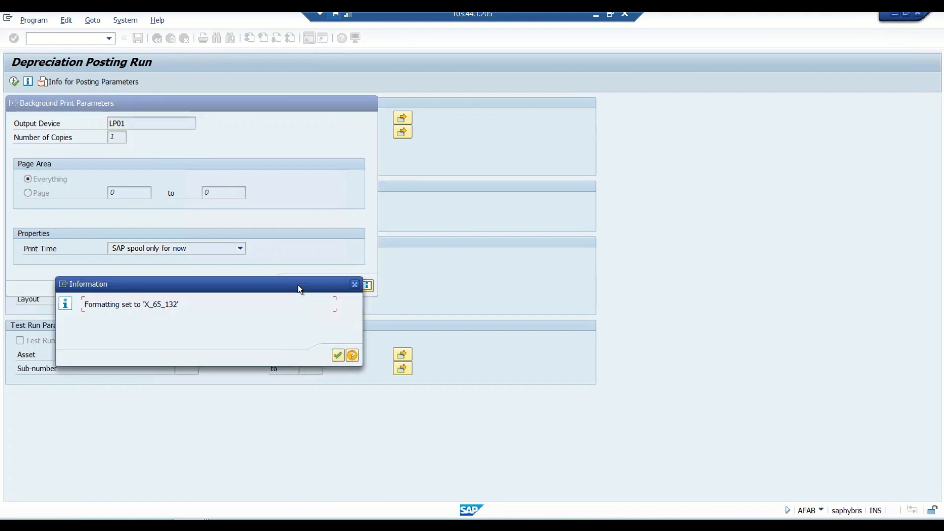
left_click(337, 356)
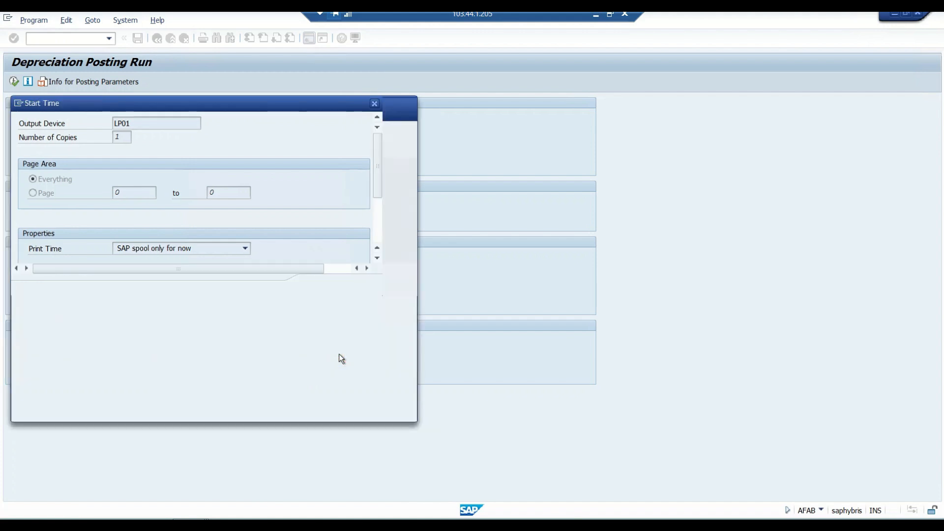
left_click(52, 139)
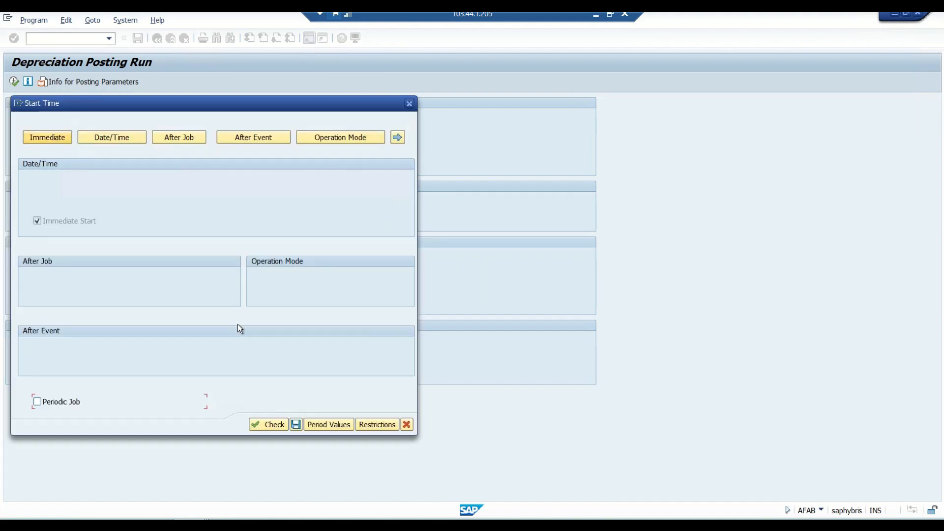
left_click(296, 425)
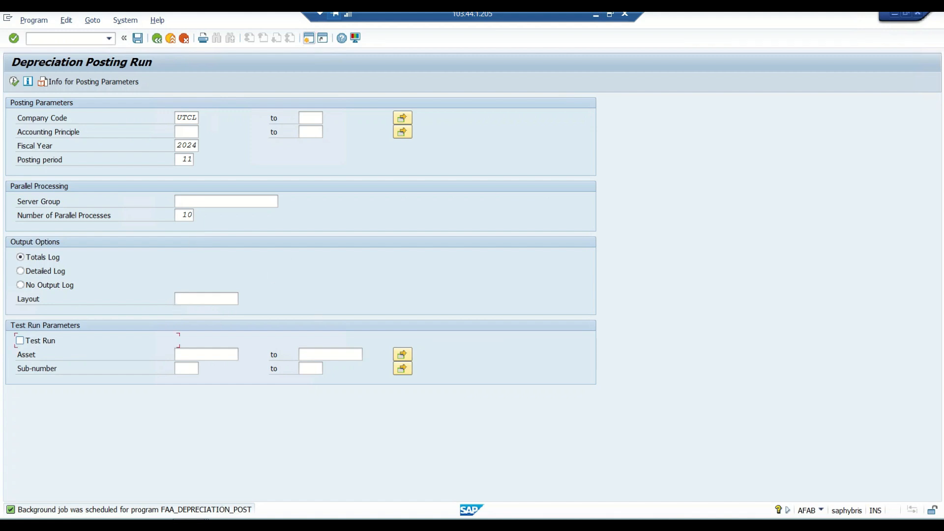
Switch to the Asset Explorer session and try to refresh the heavy machinery asset's posted values
mouse_move(298, 497)
left_click(299, 446)
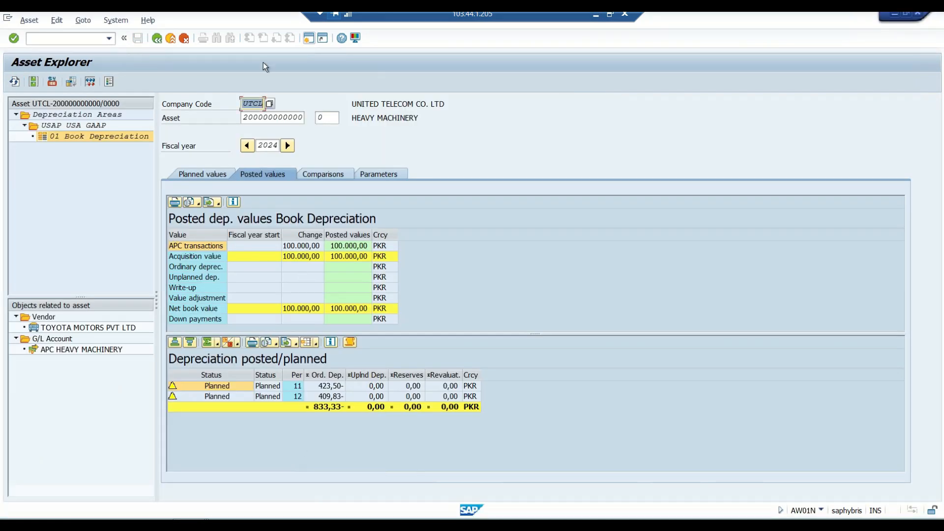
left_click(299, 115)
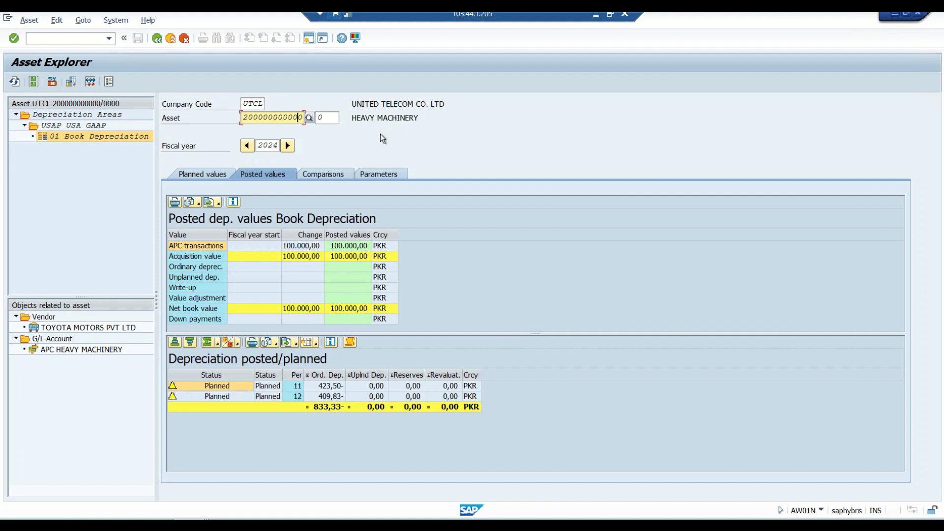
key("Return")
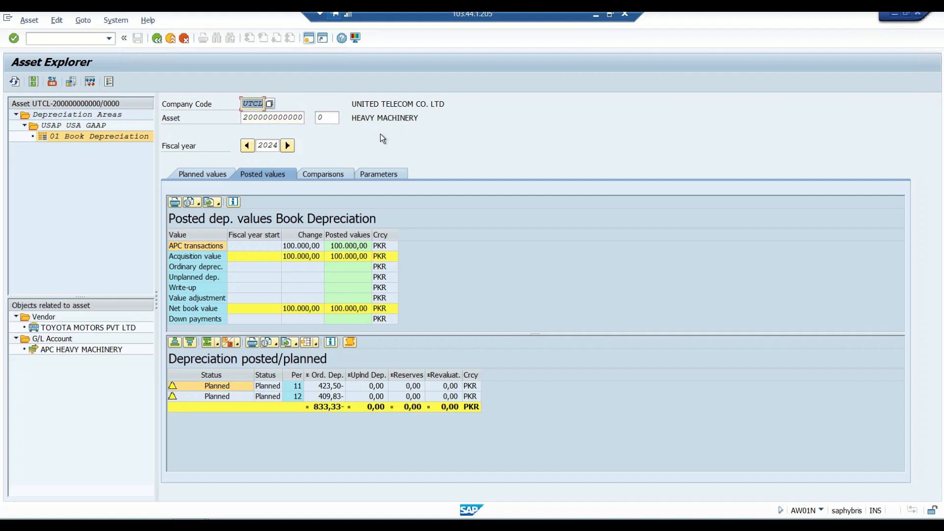
Restart Asset Explorer with /naw01n and check the posting status of the asset's depreciation in the posted values
left_click(94, 38)
type("/naw01")
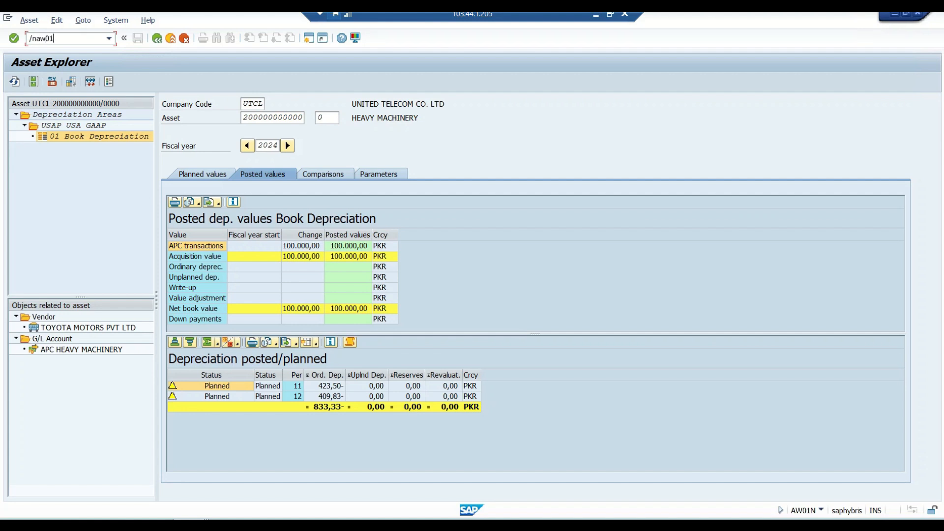
key("Return")
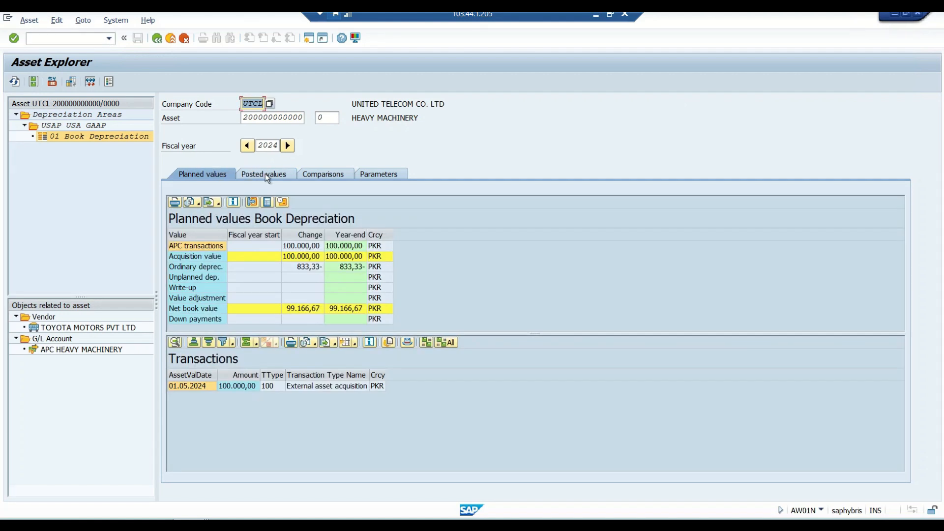
left_click(265, 173)
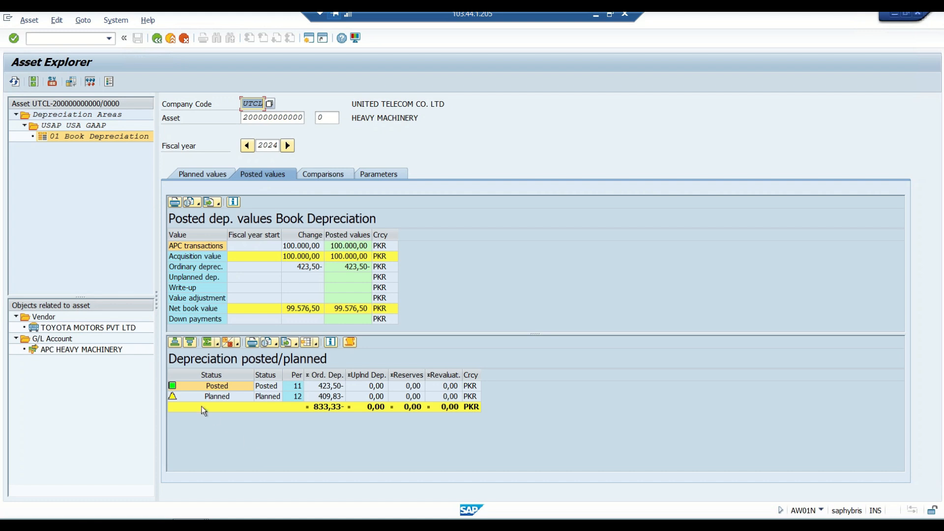